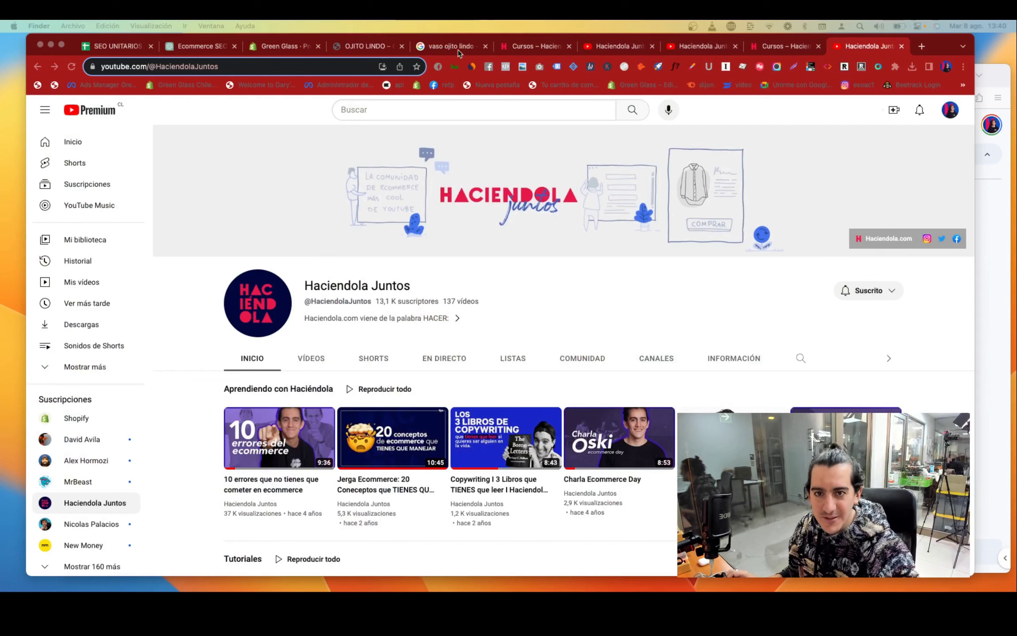
Step: Open the OJITO LINDO page from the "vaso ojito lindo" Google results and go to the store's Vasos Unitarios collection
left_click(460, 47)
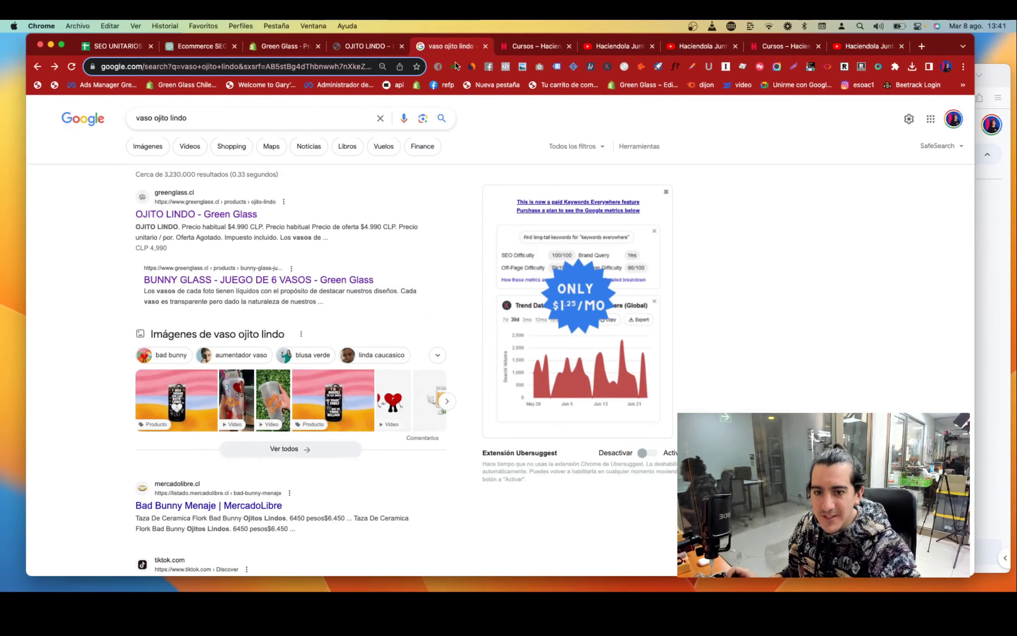
left_click(245, 215)
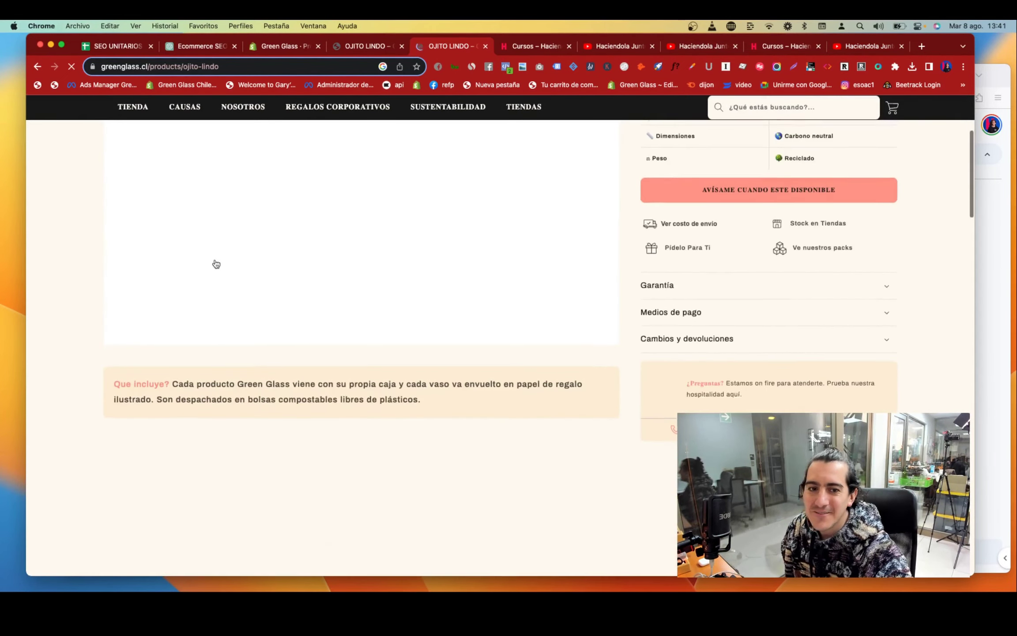
mouse_move(132, 130)
mouse_move(54, 290)
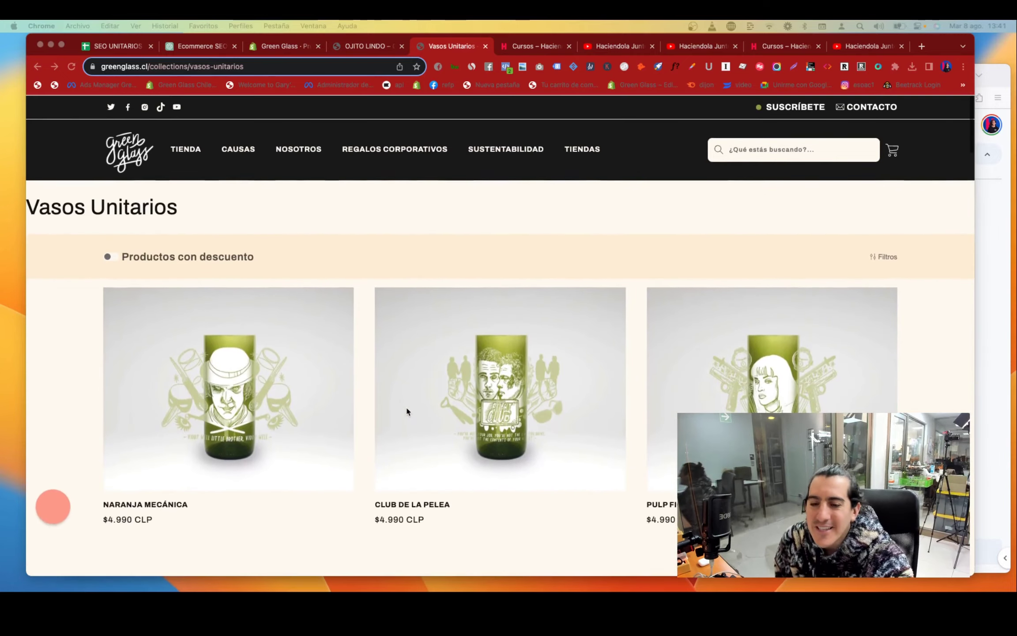
Step: Browse the Vasos Unitarios collection and open the OJITO LINDO glass
scroll(407, 410, "down", 10)
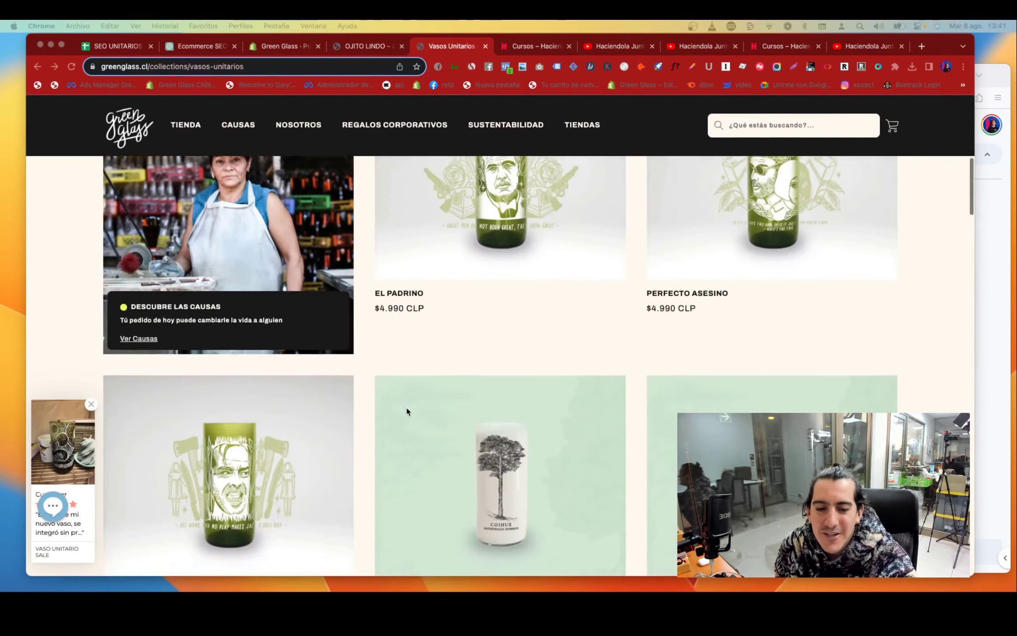
scroll(407, 411, "down", 8)
scroll(407, 411, "up", 3)
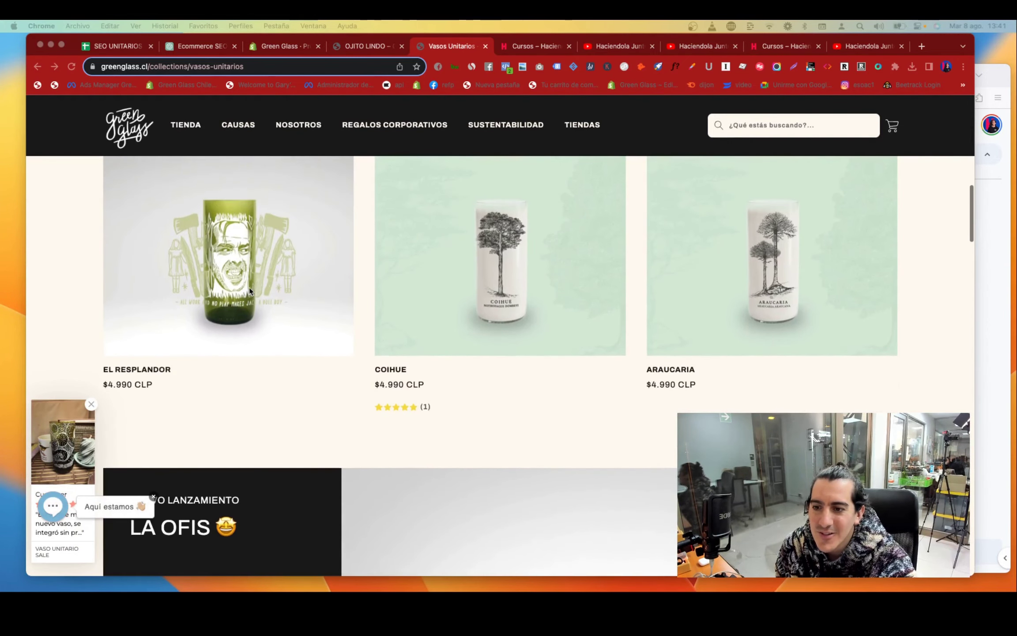
scroll(250, 291, "down", 3)
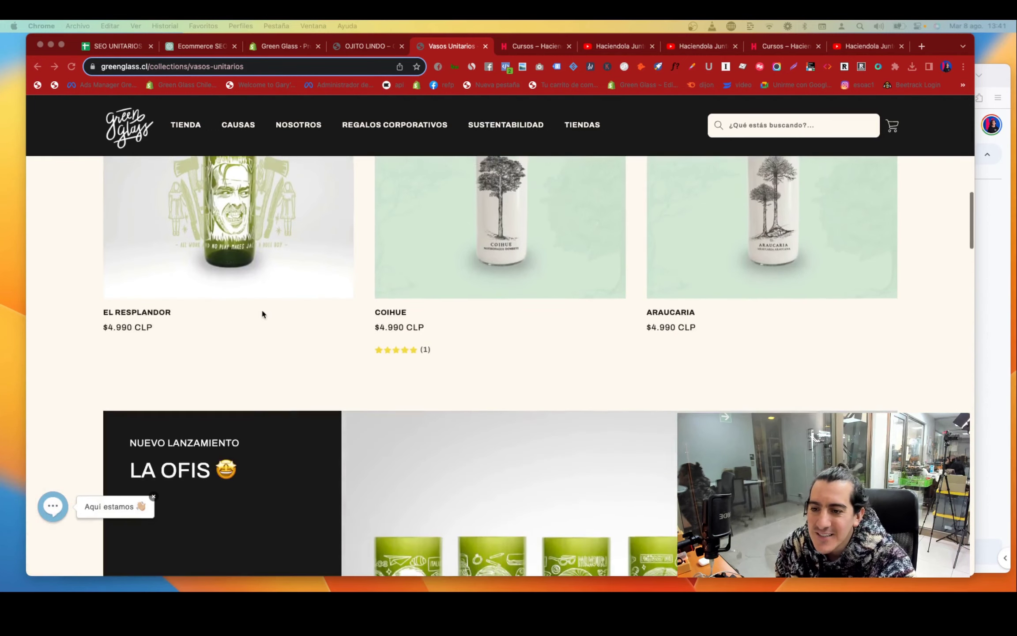
scroll(247, 291, "down", 5)
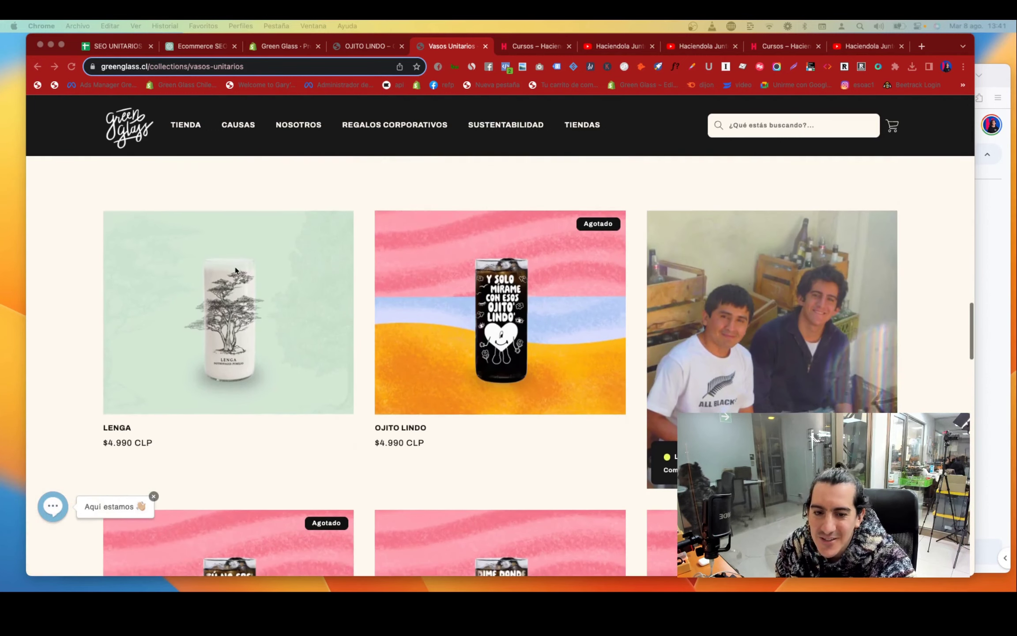
left_click(514, 349)
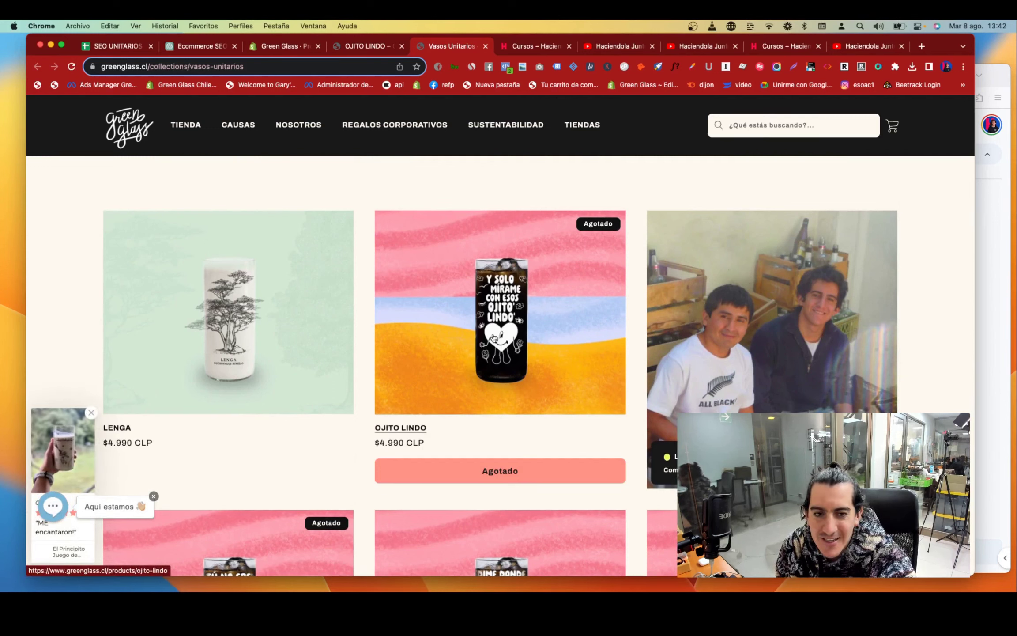
left_click(493, 338)
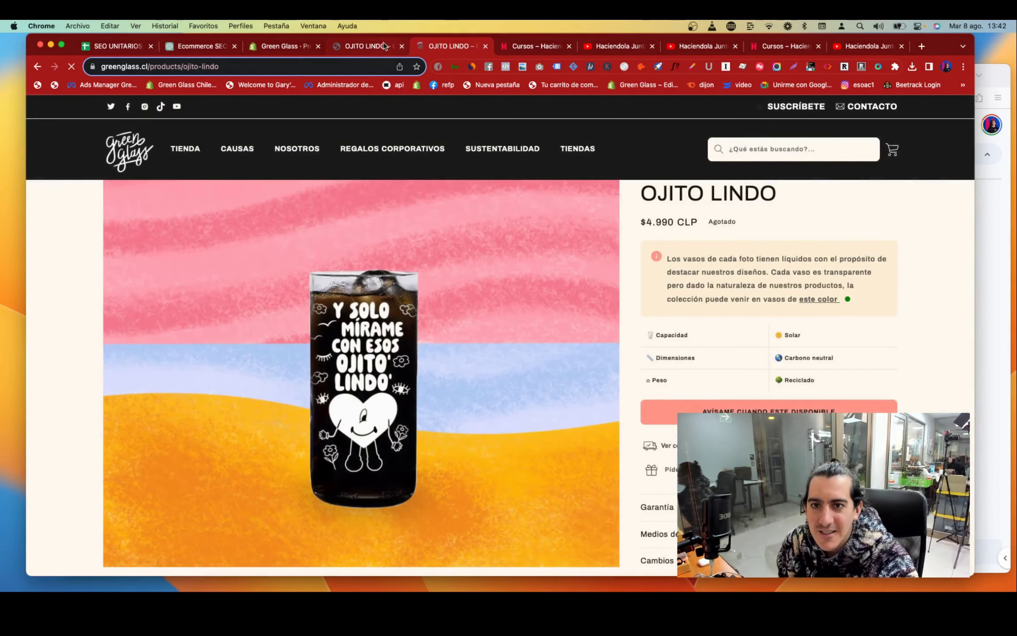
Step: Close the duplicate OJITO LINDO page and examine the product title and information on the one already open
left_click(485, 46)
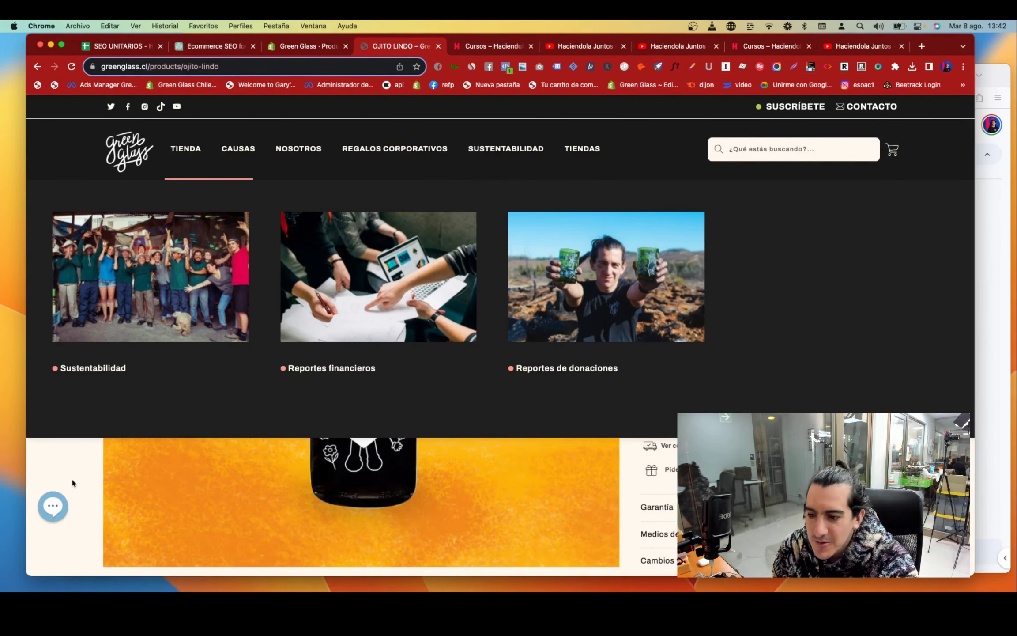
scroll(530, 309, "down", 5)
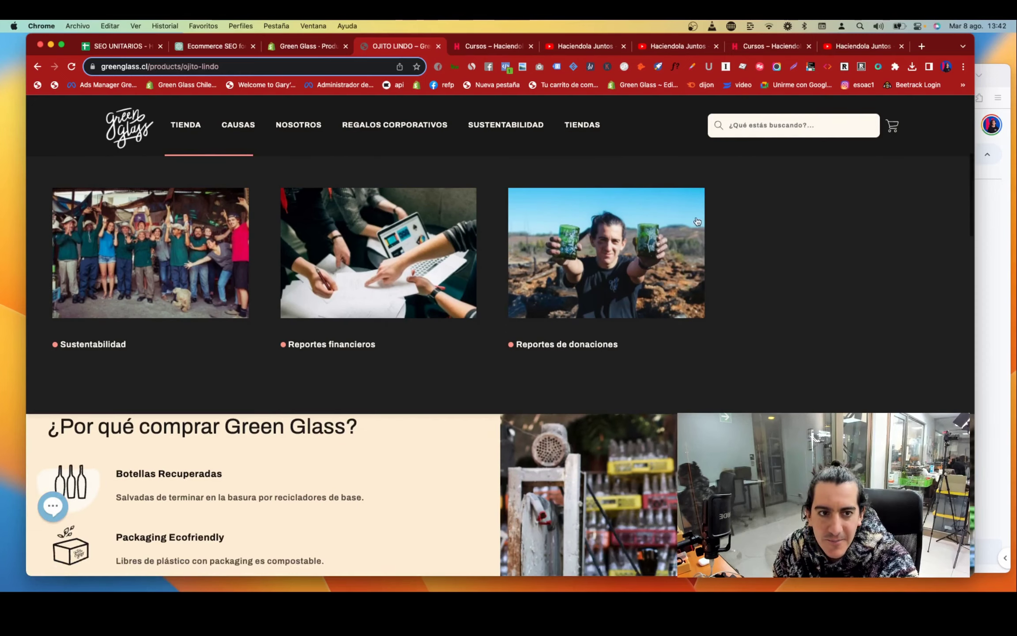
scroll(572, 362, "up", 5)
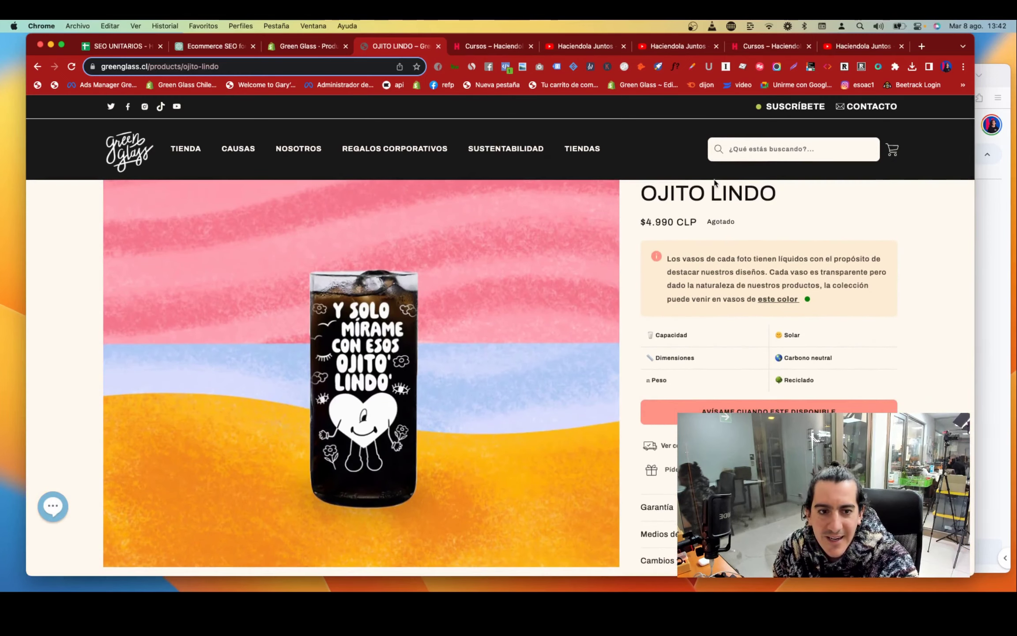
left_click_drag(643, 194, 772, 198)
scroll(698, 249, "down", 2)
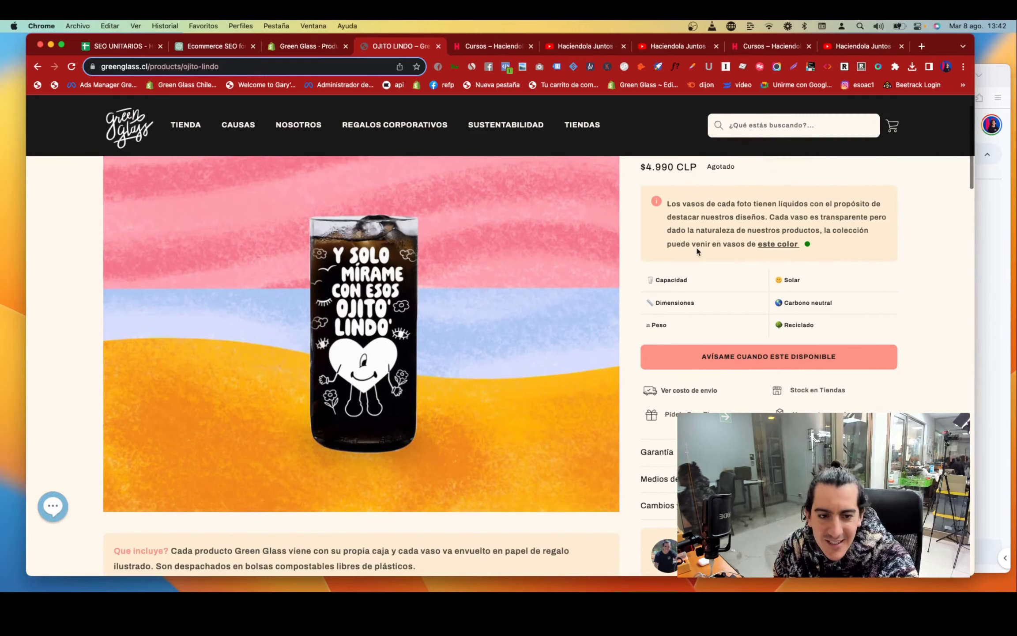
scroll(537, 343, "down", 2)
right_click(512, 393)
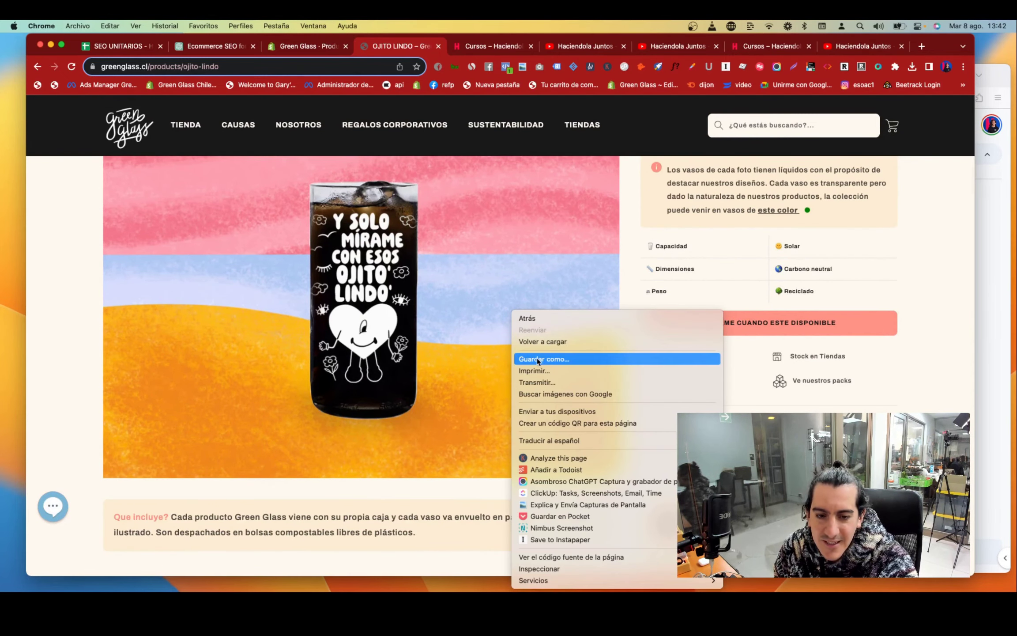
key("Escape")
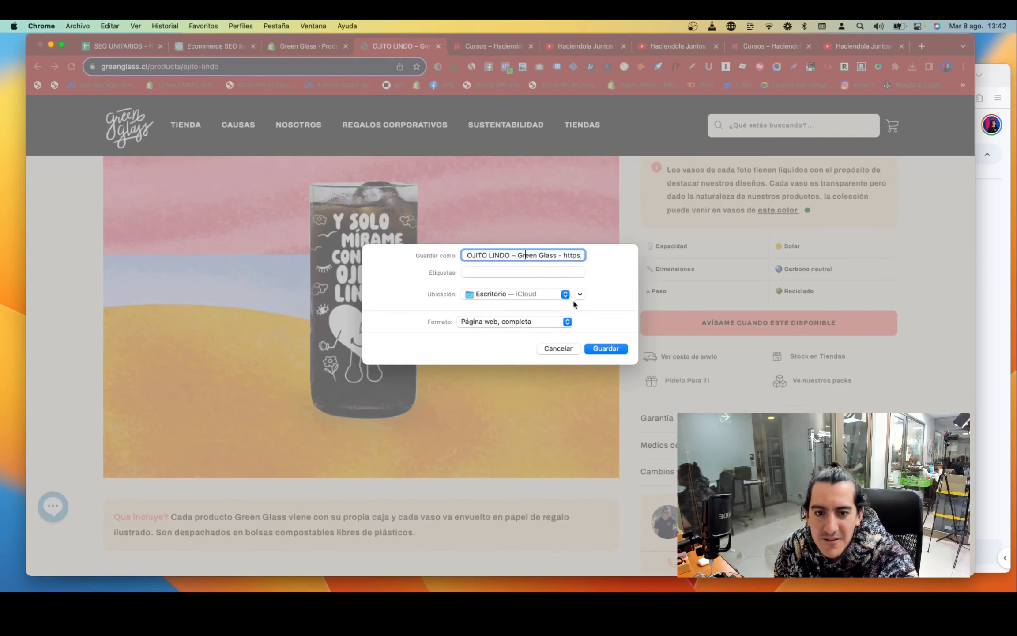
left_click(559, 349)
Step: Look over the rest of the OJITO LINDO store page and check the product's name and description in the Shopify admin
scroll(544, 353, "down", 3)
scroll(544, 353, "down", 8)
scroll(541, 352, "up", 12)
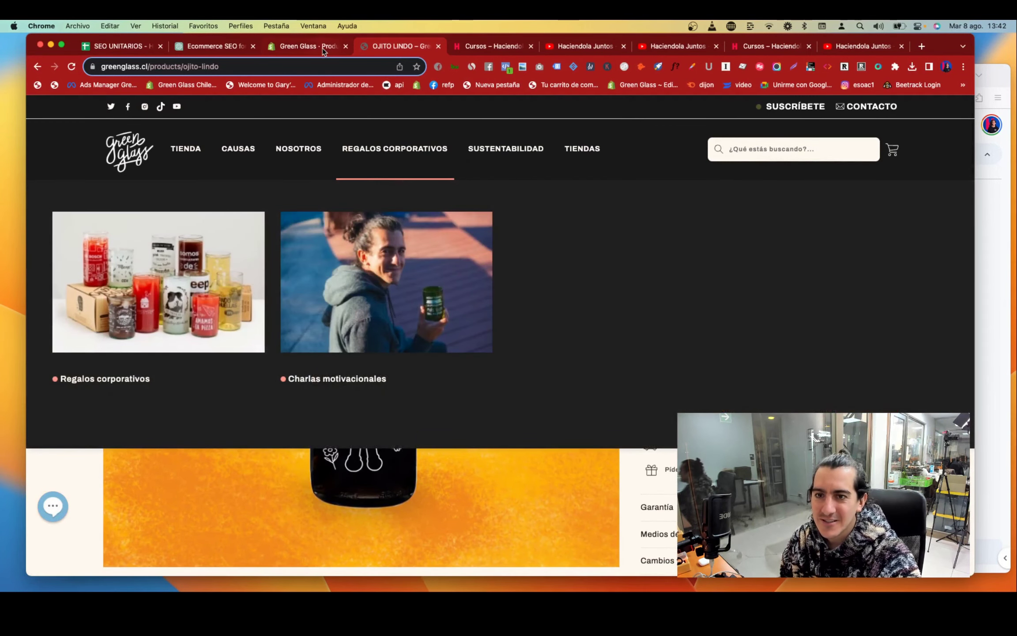
left_click(323, 48)
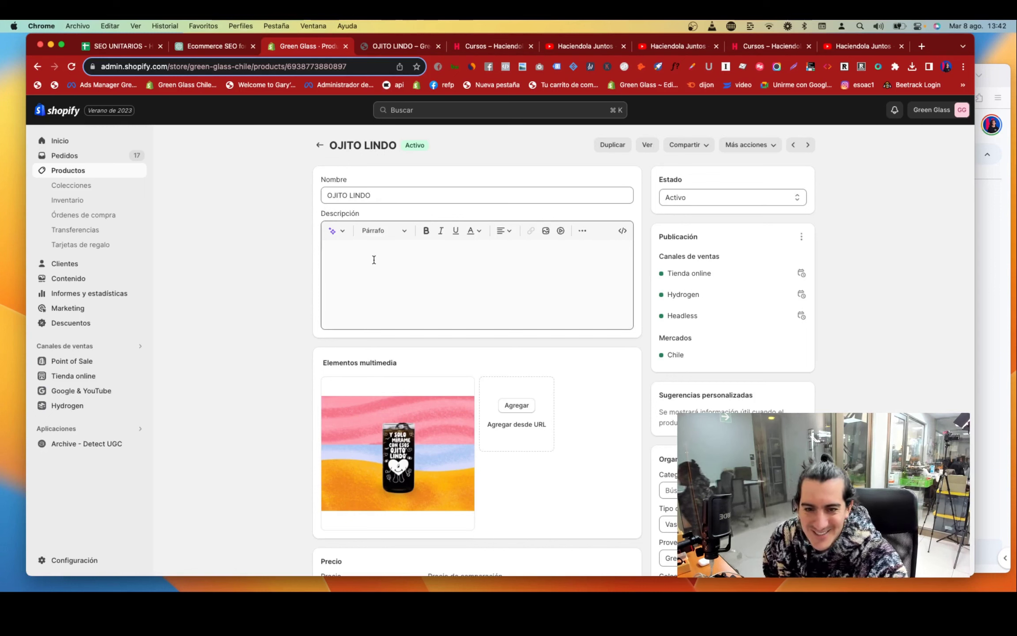
triple_click(417, 197)
left_click(398, 258)
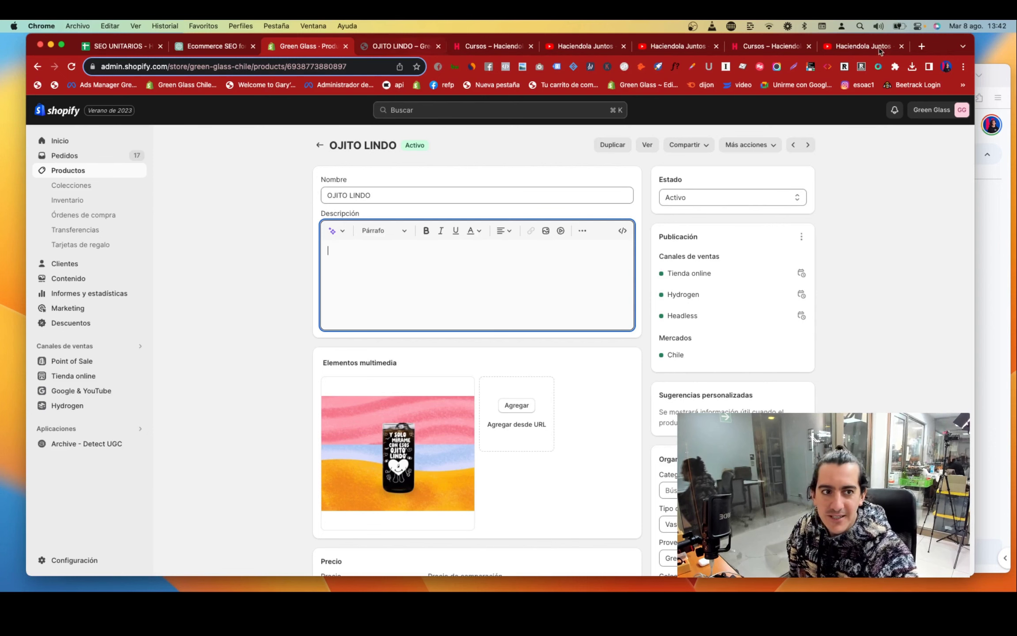
Step: Search Google for "ojitos lindo vaso" in a new browser tab
left_click(917, 50)
type("ojitos lo")
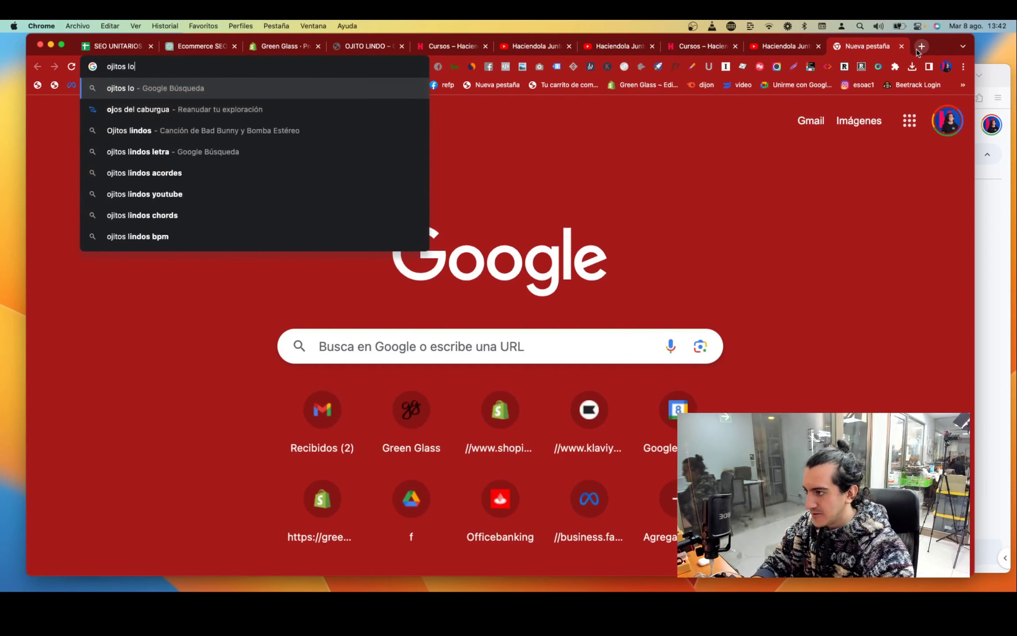
key("BackSpace")
type("in")
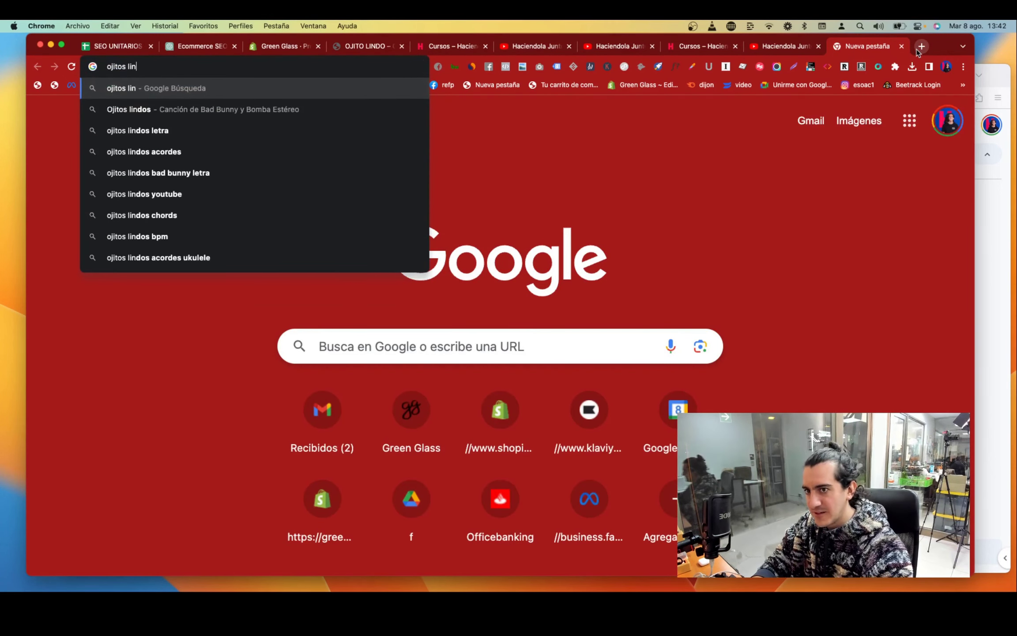
type("do vaso")
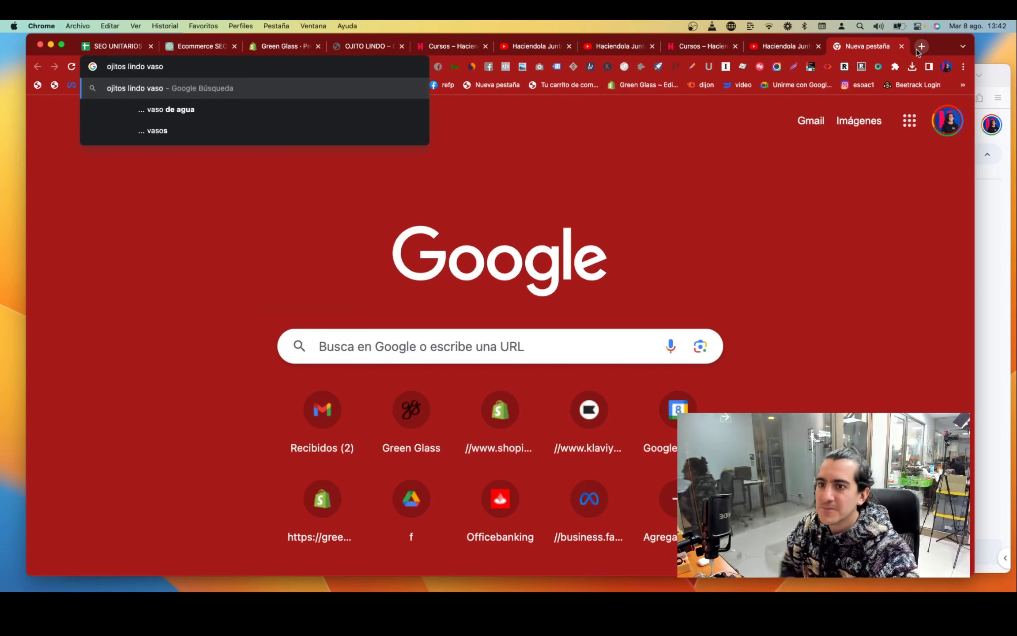
key("Return")
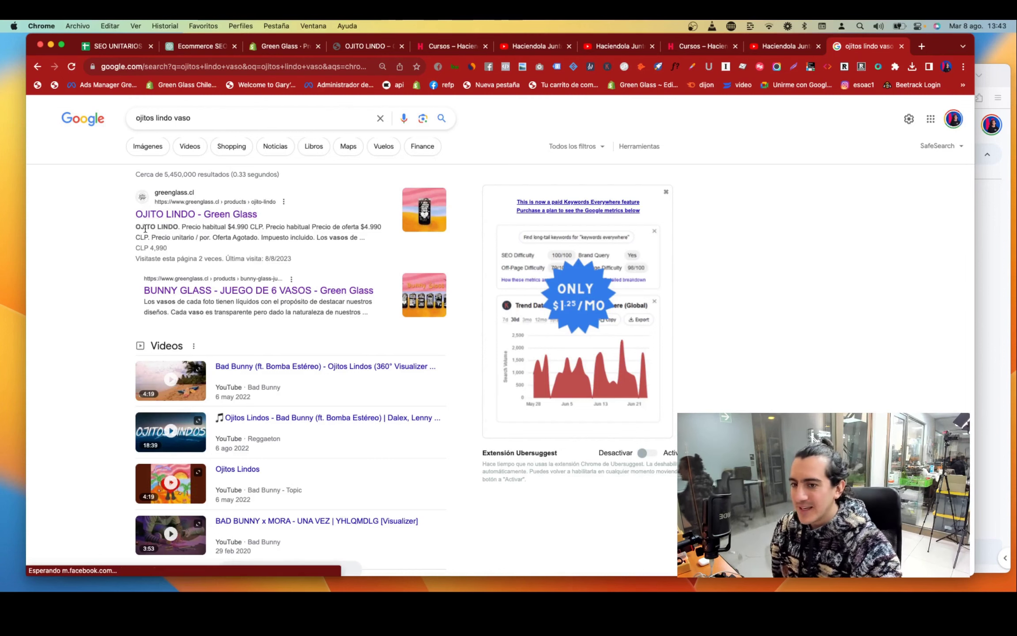
Step: Highlight the description snippet of the OJITO LINDO - Green Glass search result to examine its wording
left_click_drag(134, 227, 213, 235)
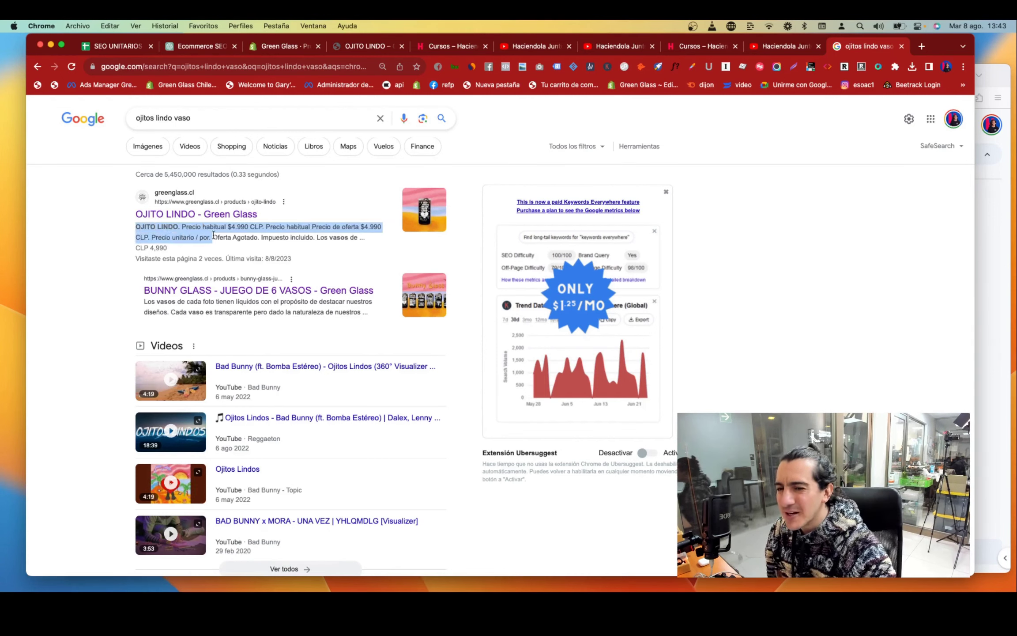
left_click(278, 231)
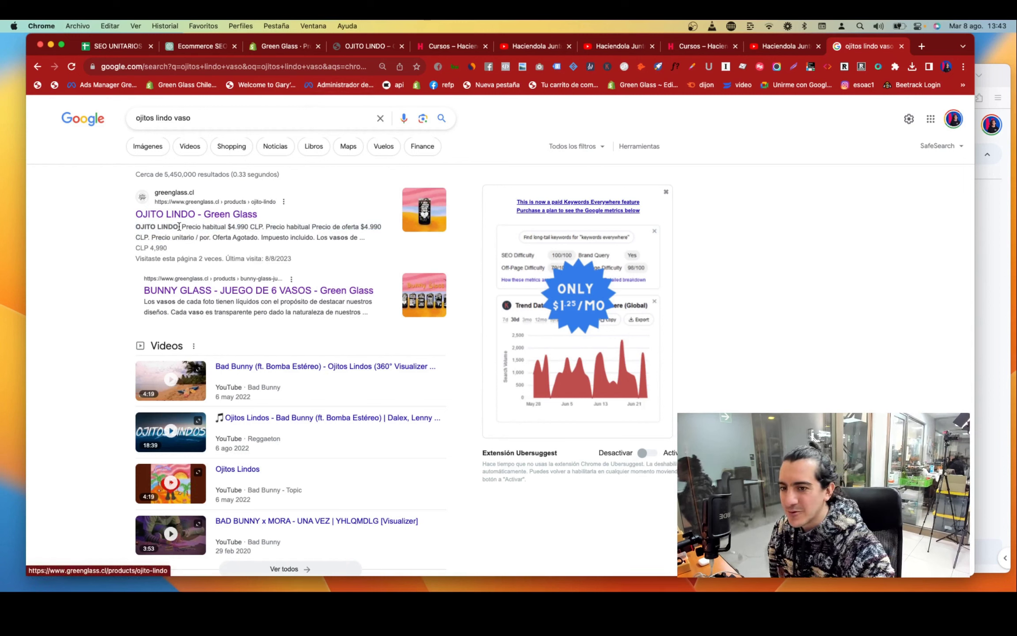
left_click_drag(134, 226, 171, 248)
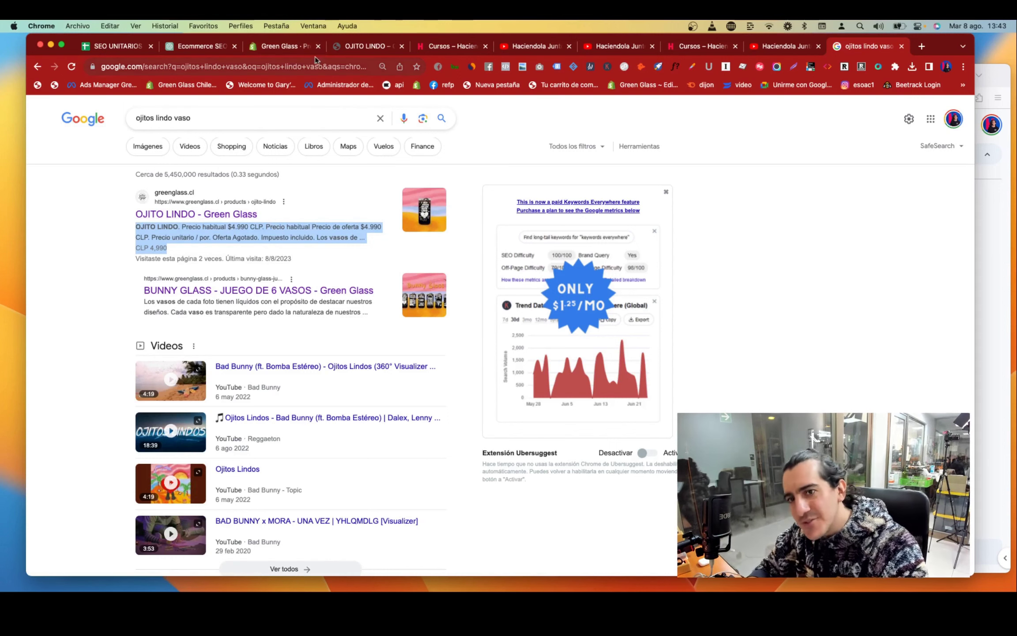
Step: Return to the OJITO LINDO product in the Shopify admin and compare its name and description with the search snippet
left_click(285, 48)
triple_click(393, 193)
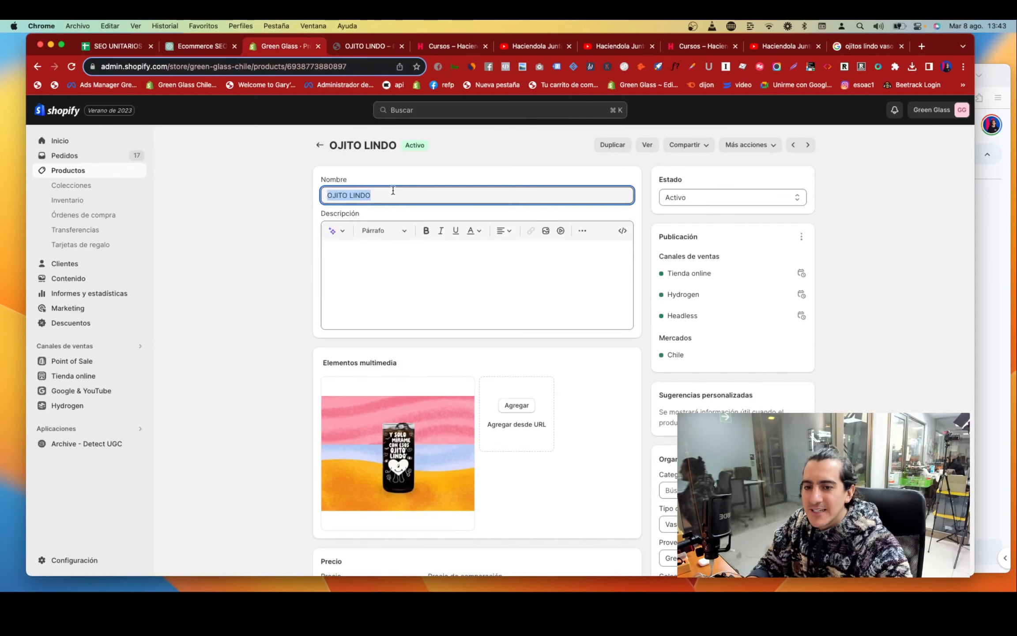
left_click(385, 293)
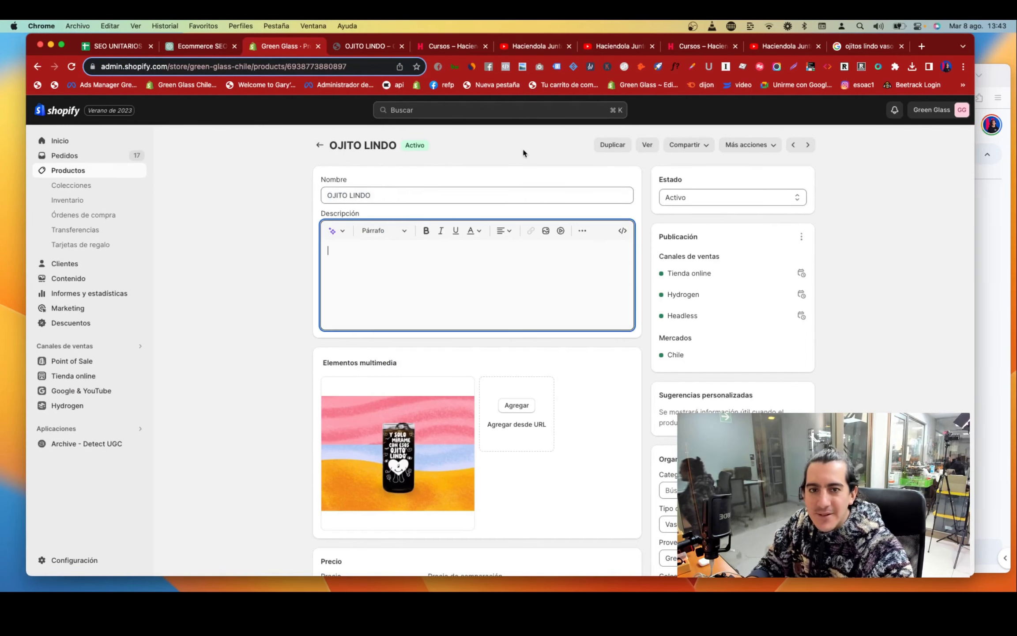
Step: Switch to the "Curso Básico Google Ads Para Ecommerce" deck in Google Slides and start presenting from the "Empecemos" slide
key("ctrl+Up")
left_click(634, 260)
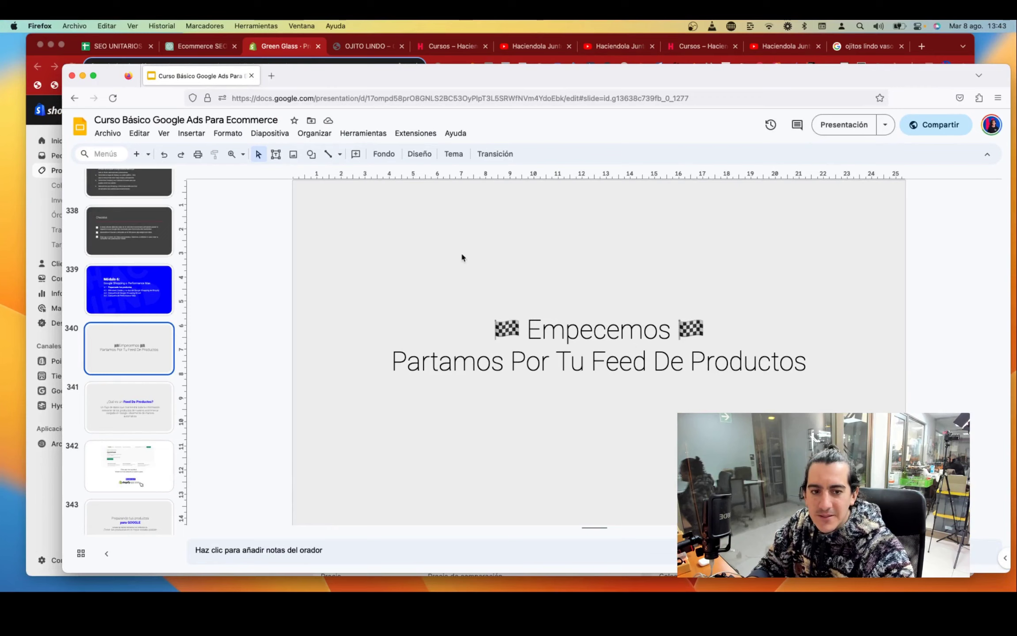
left_click(817, 126)
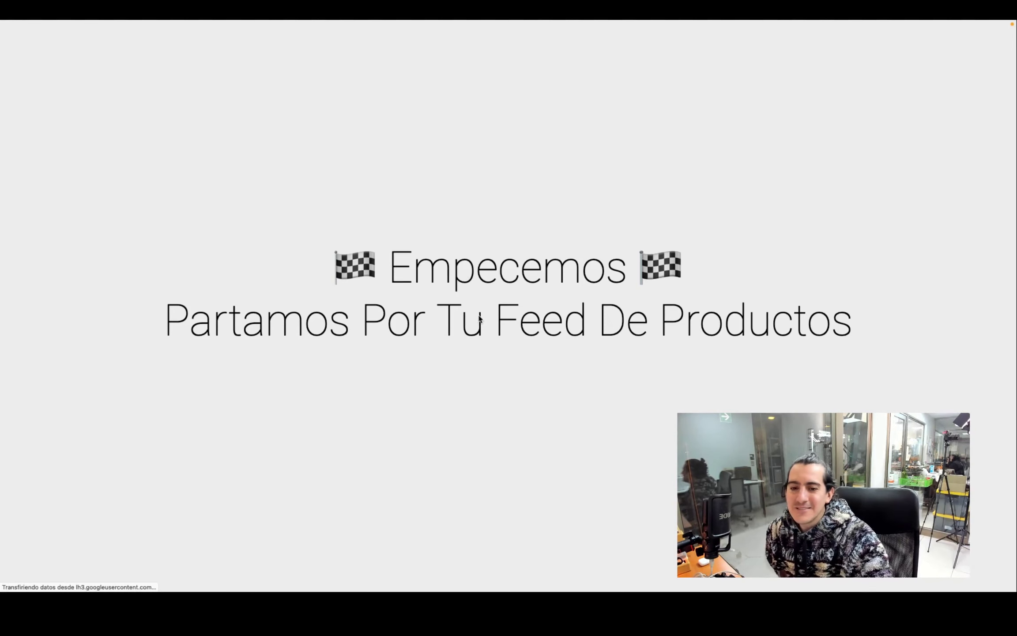
Step: Present the slides on product feeds, the Canal de Google app and product preparation, and return to the slide editor
key("Right")
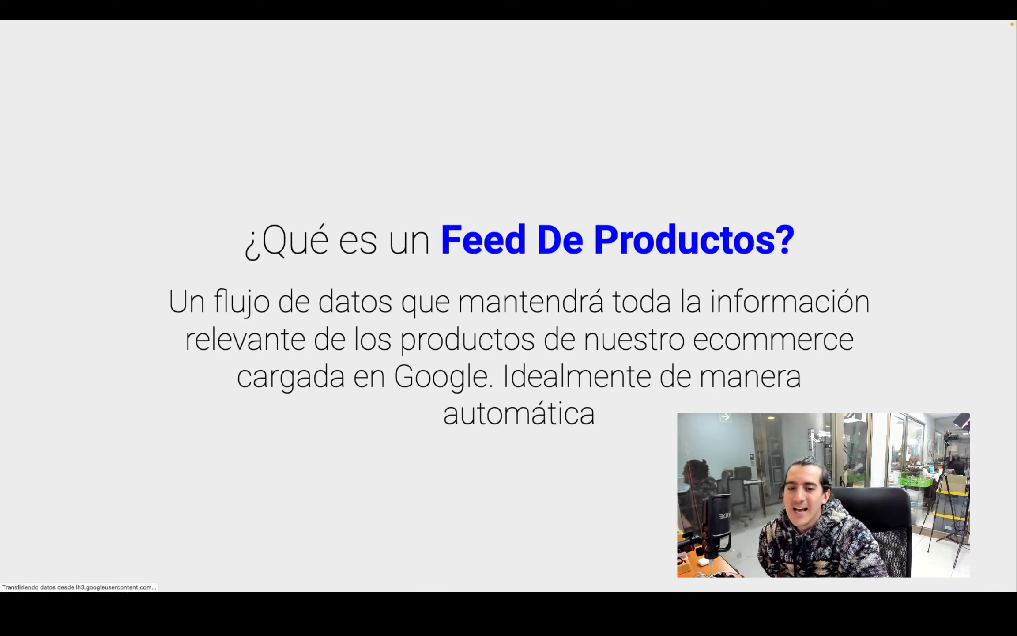
key("Right")
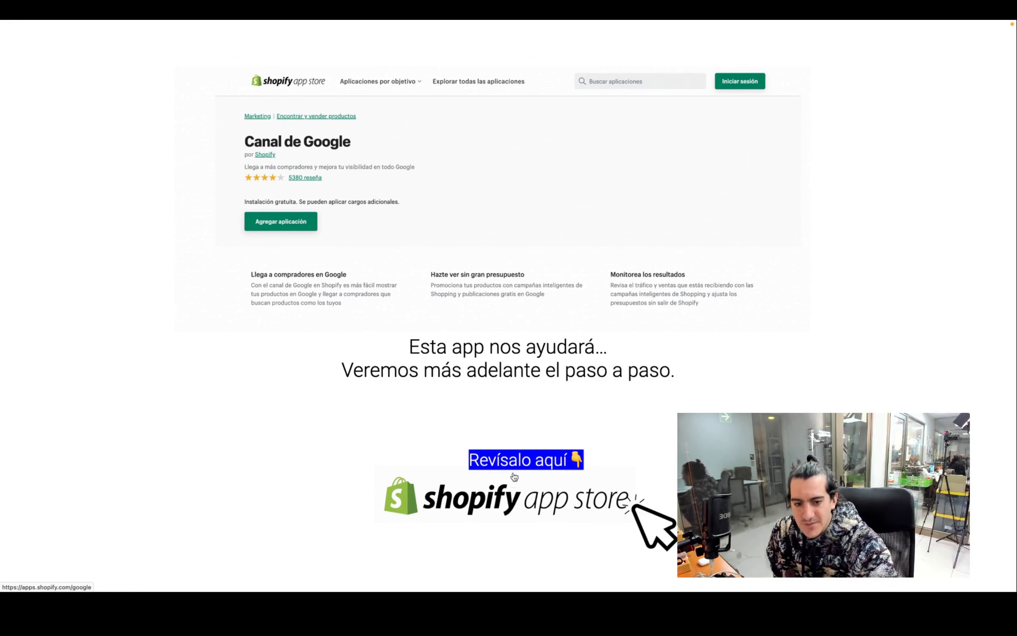
left_click(641, 340)
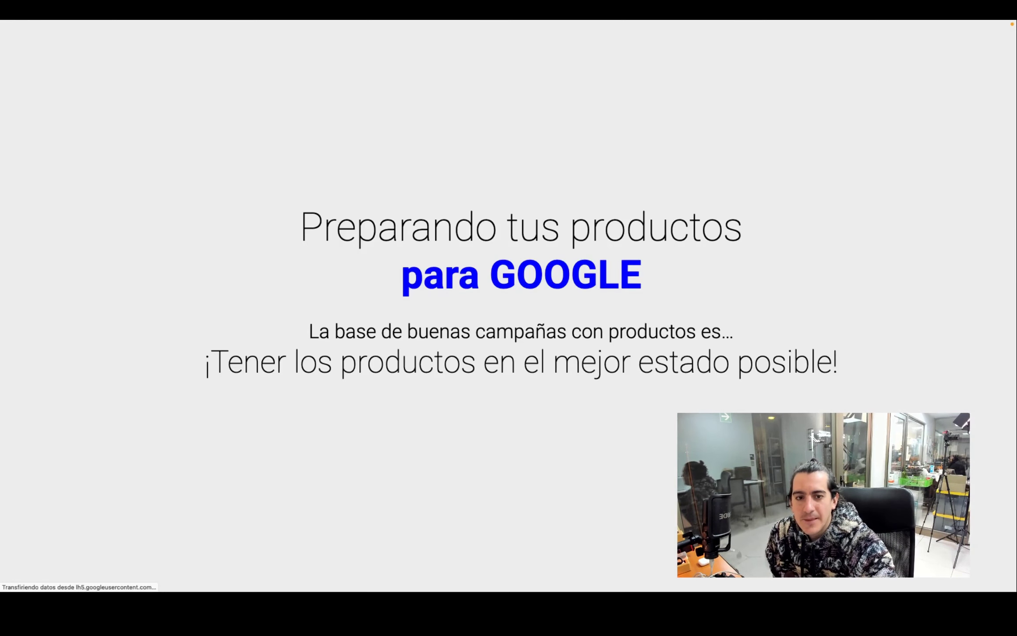
key("Right")
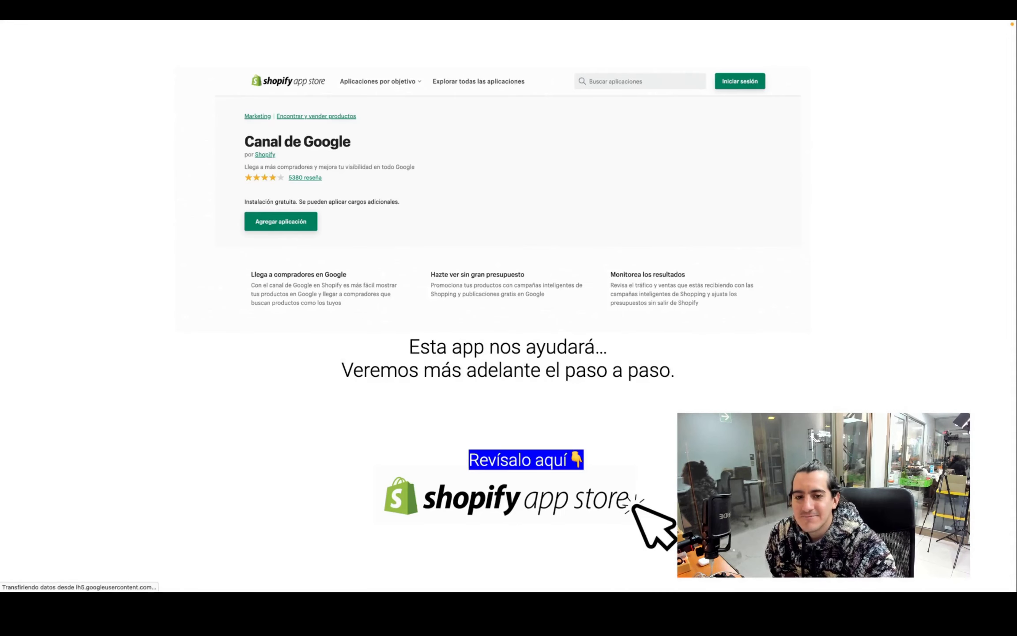
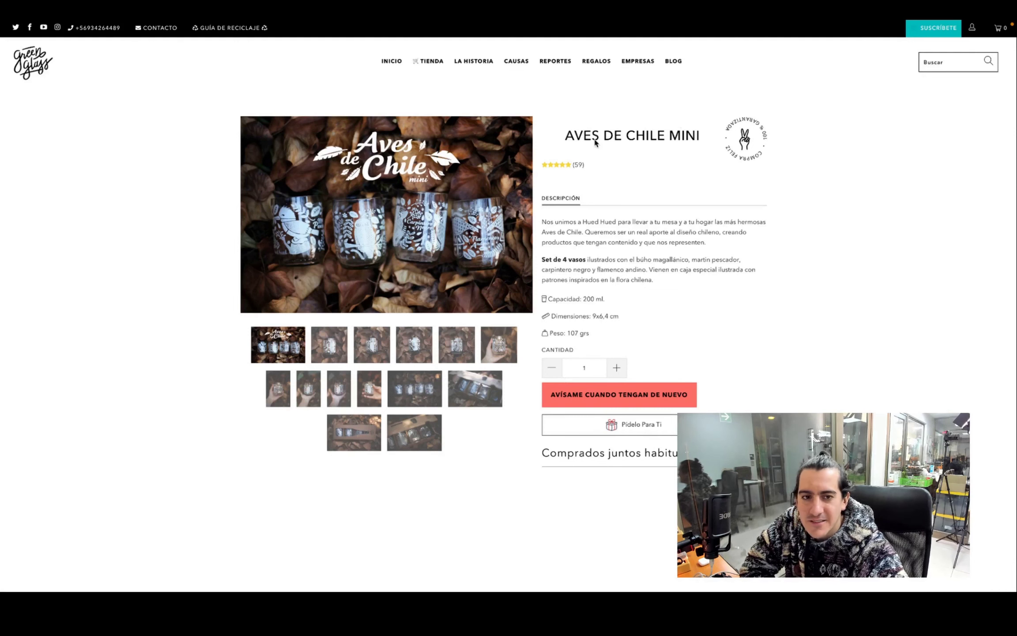
key("ctrl+Tab")
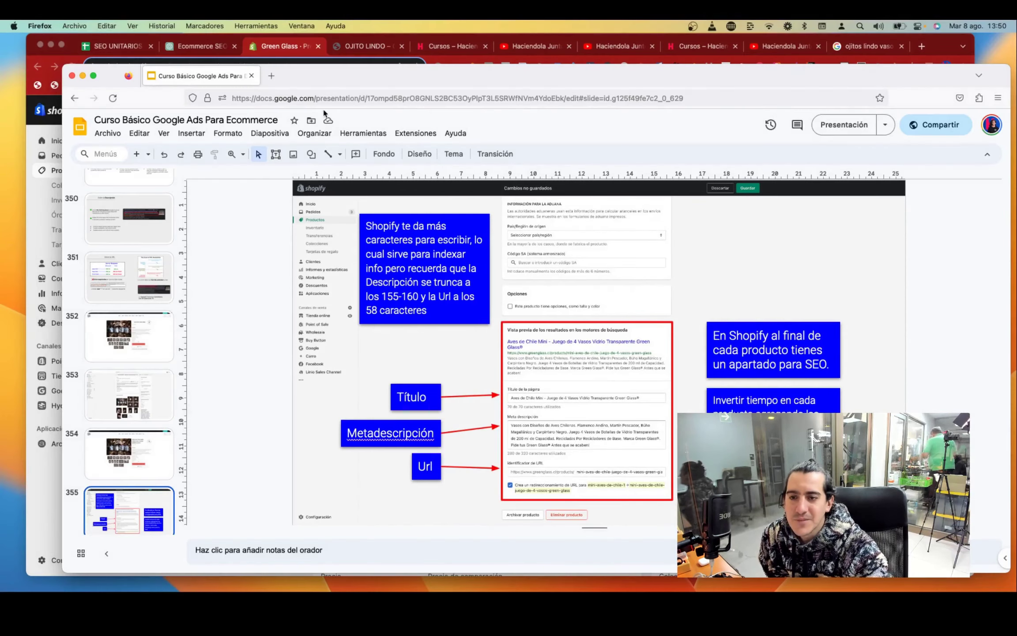
Step: Switch back to the OJITO LINDO product in the Shopify admin and inspect its name and empty description fields
key("super+Tab")
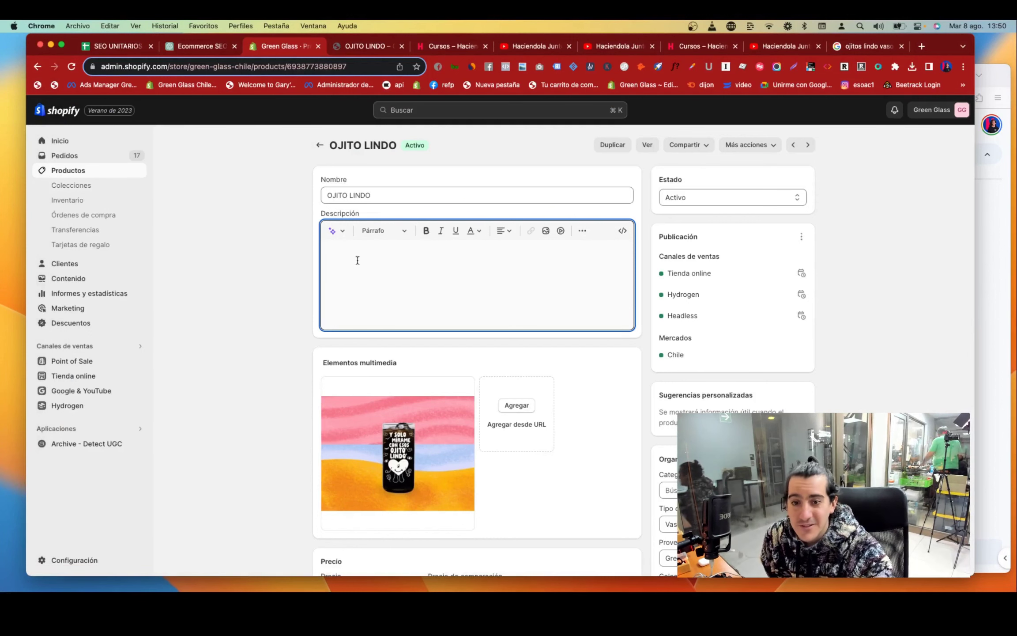
scroll(363, 302, "down", 1)
left_click(383, 182)
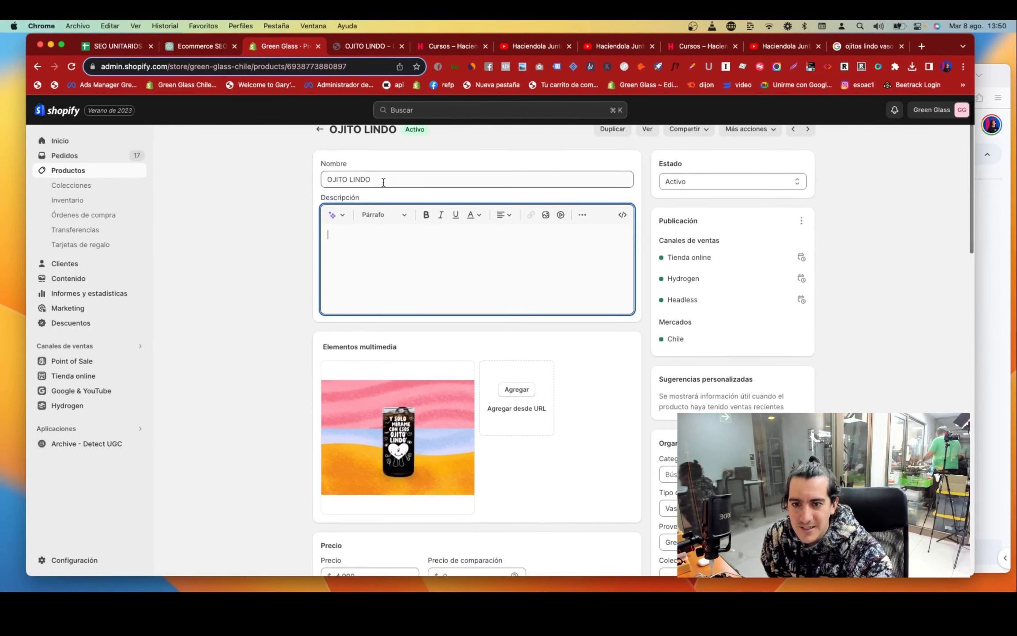
left_click(363, 298)
left_click(394, 172)
left_click(380, 244)
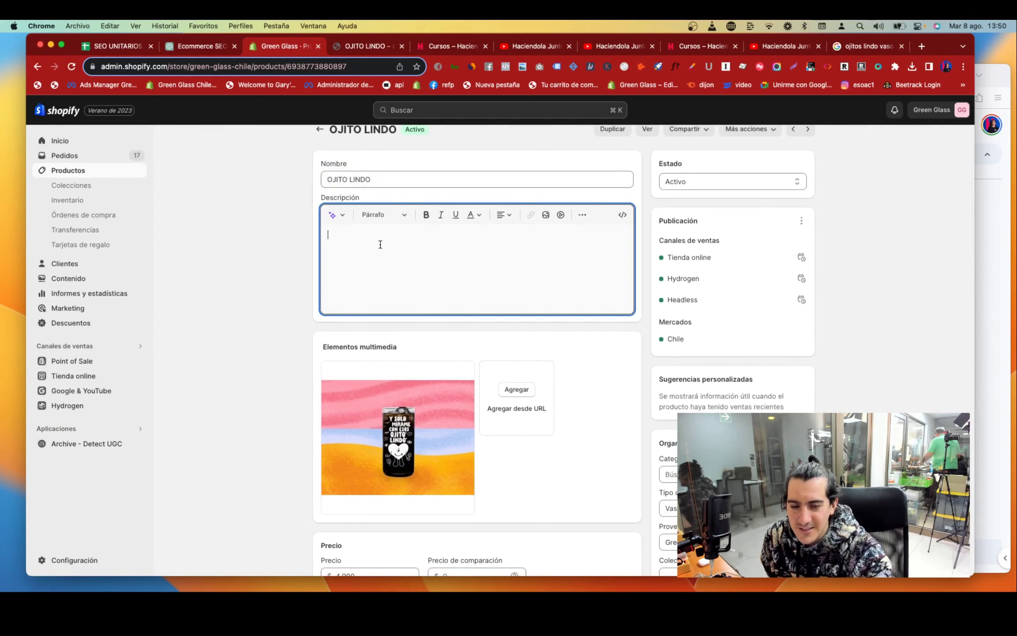
Step: Open the OJITO LINDO product's search engine listing for editing and highlight its page title
scroll(381, 245, "down", 15)
scroll(380, 248, "down", 3)
scroll(380, 247, "up", 2)
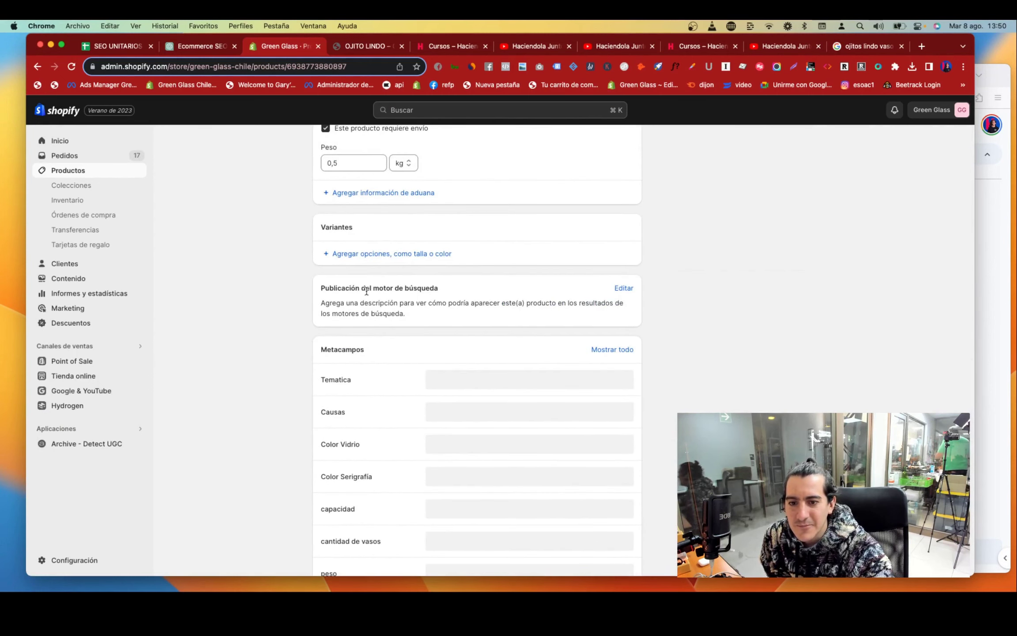
left_click(623, 287)
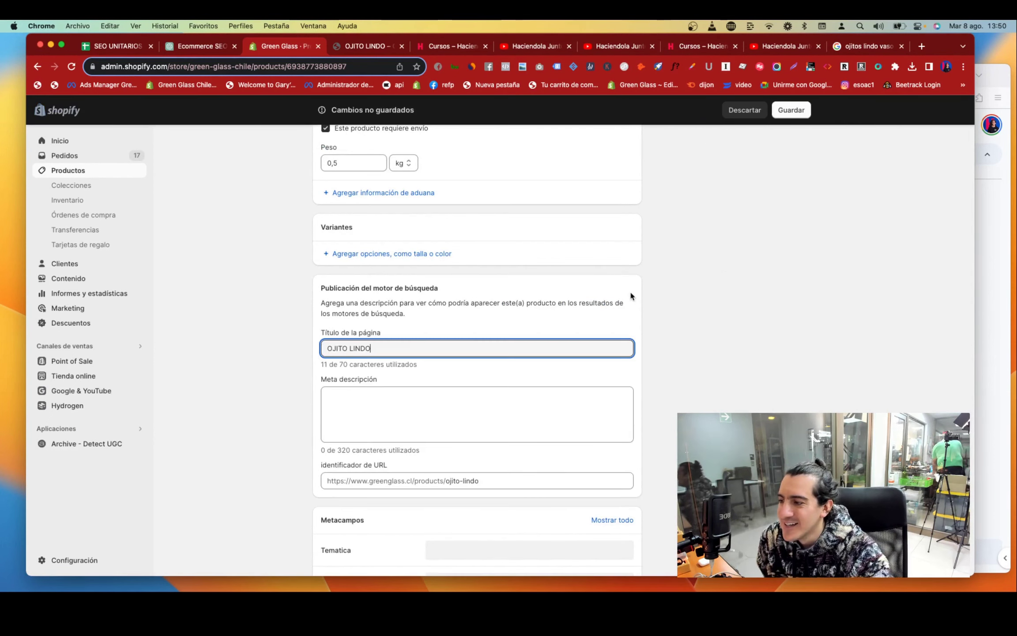
double_click(397, 349)
triple_click(396, 352)
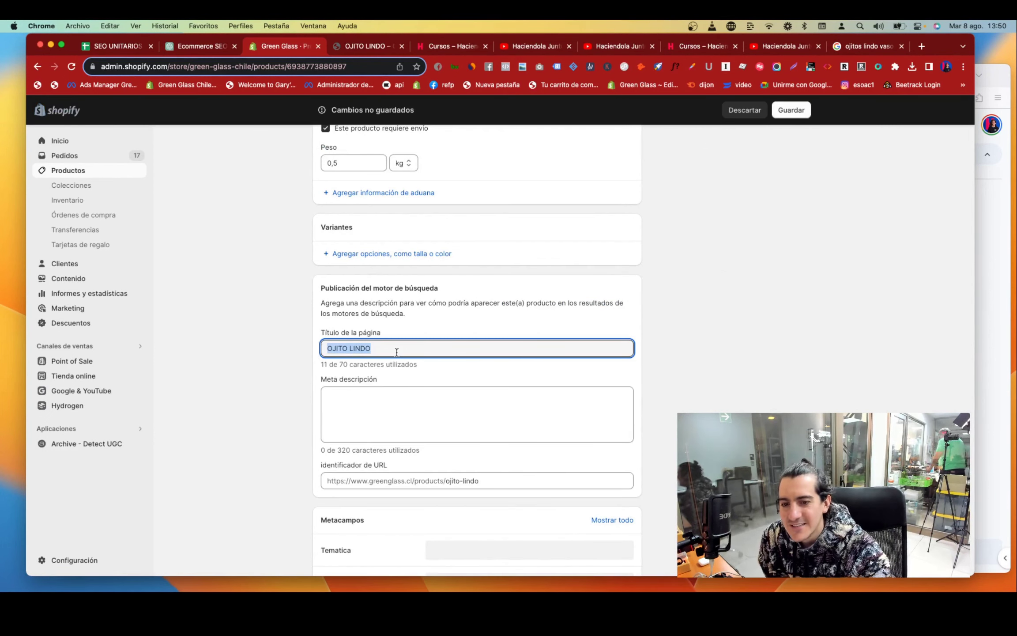
Step: Inspect the meta description and URL handle fields in the product's search engine listing
left_click(367, 433)
scroll(368, 437, "down", 2)
left_click(520, 426)
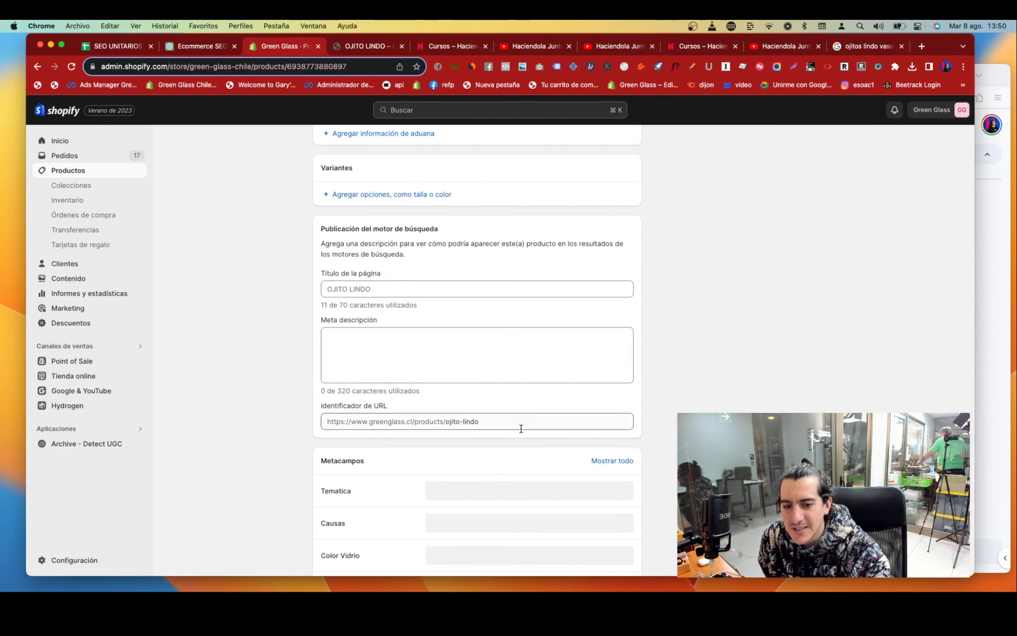
triple_click(371, 410)
left_click(408, 375)
scroll(408, 374, "up", 1)
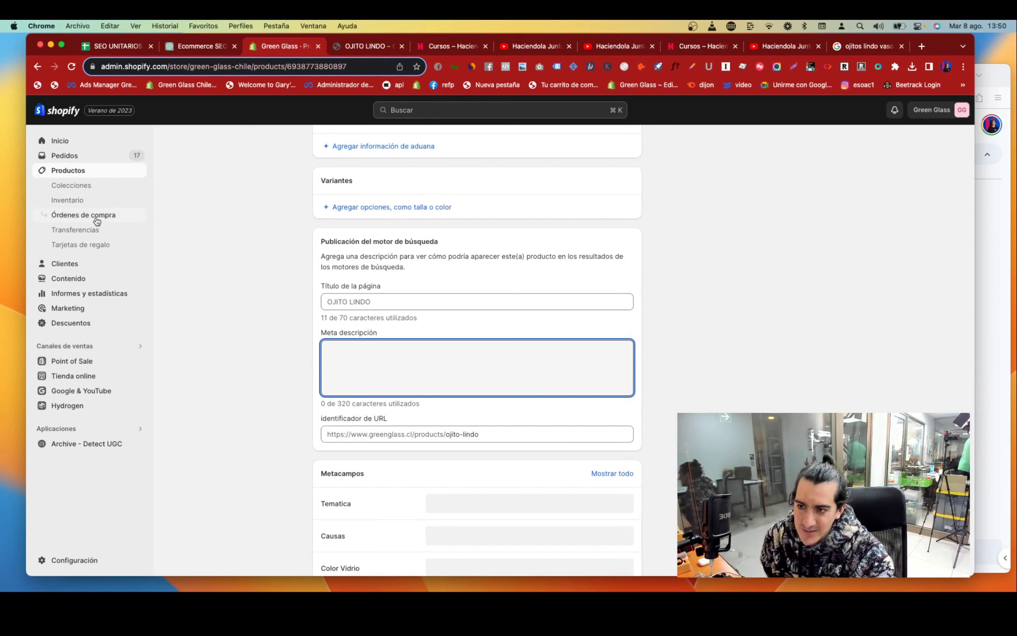
Step: Select all products listed on the first page of the store's product list and open them in the bulk editor
left_click(92, 170)
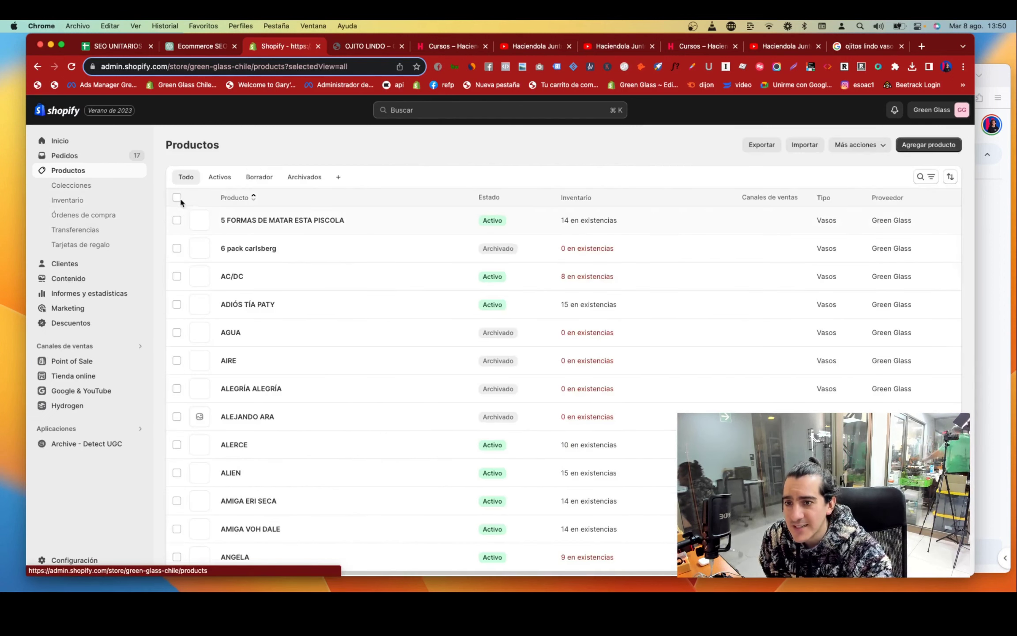
left_click(180, 197)
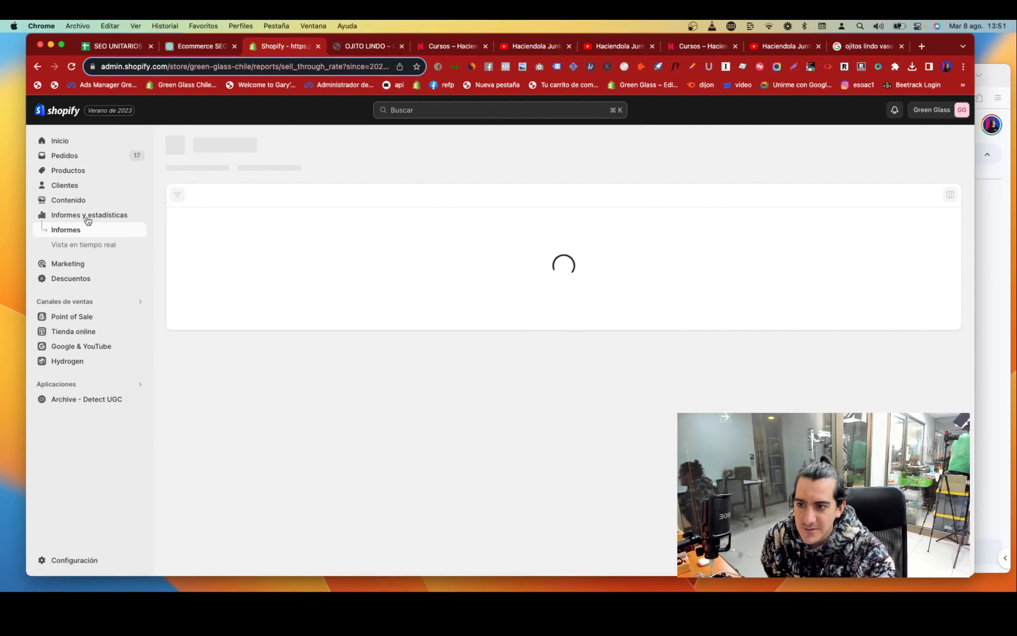
left_click(79, 176)
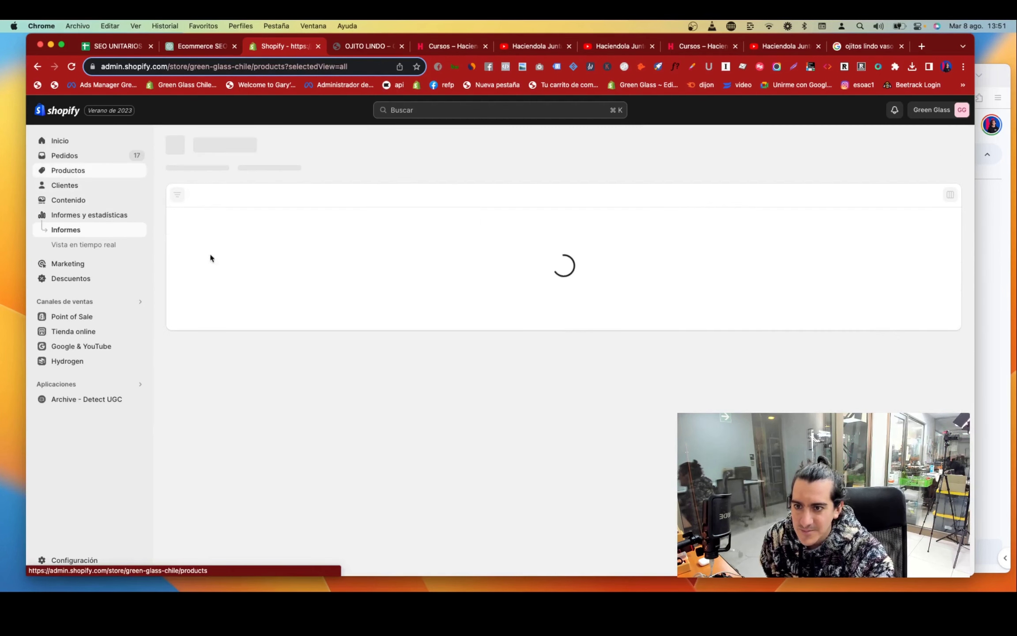
left_click(177, 242)
left_click(472, 543)
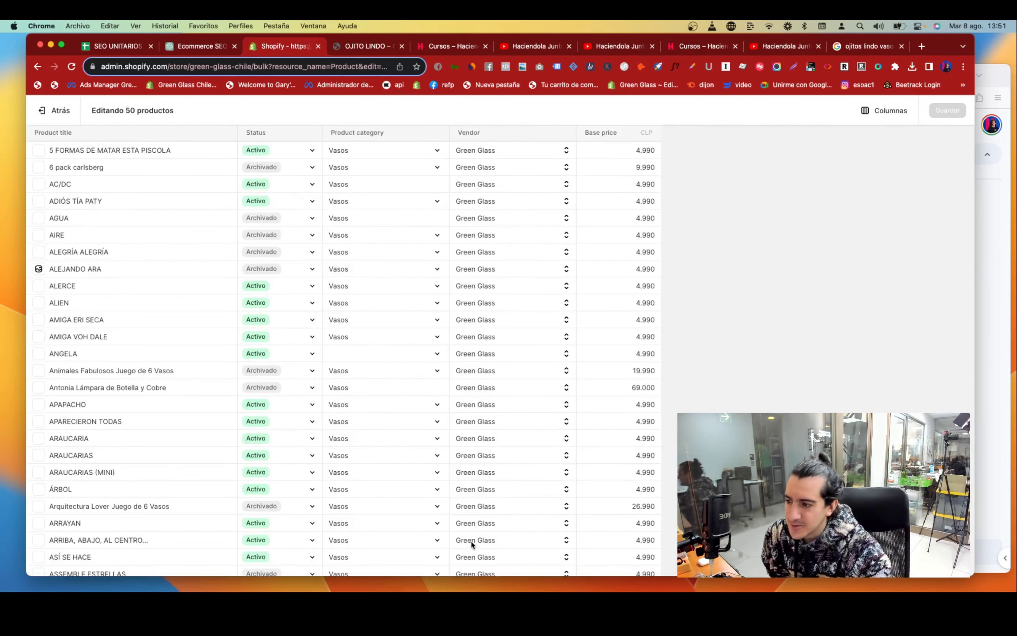
Step: Open the bulk editor's column list, search it for "seo" and clear the search
left_click(871, 112)
left_click(822, 135)
type("seo")
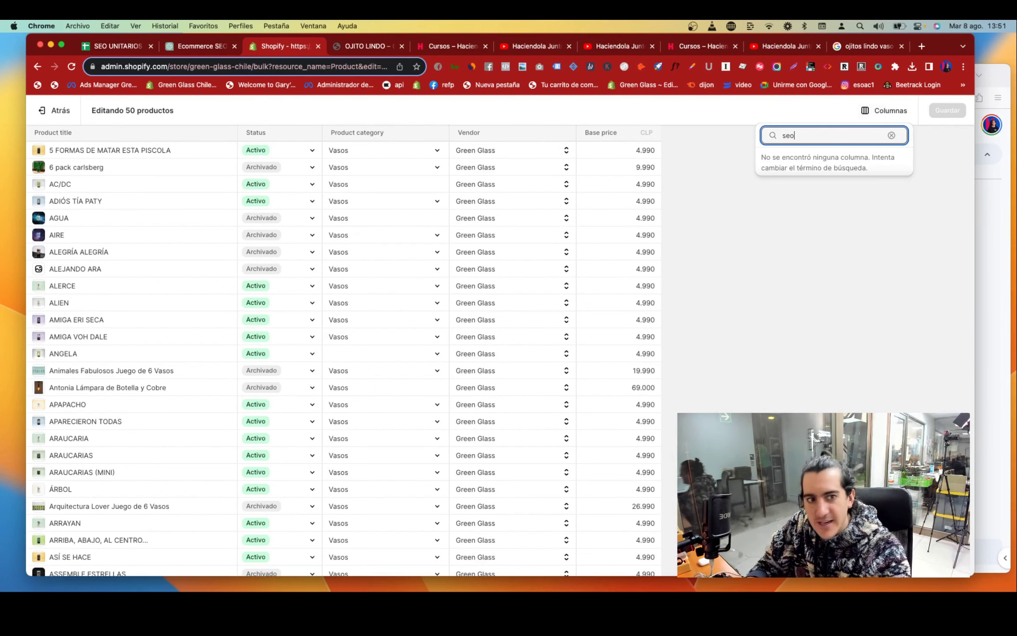
key("BackSpace")
key("BackSpace")
key("BackSpace")
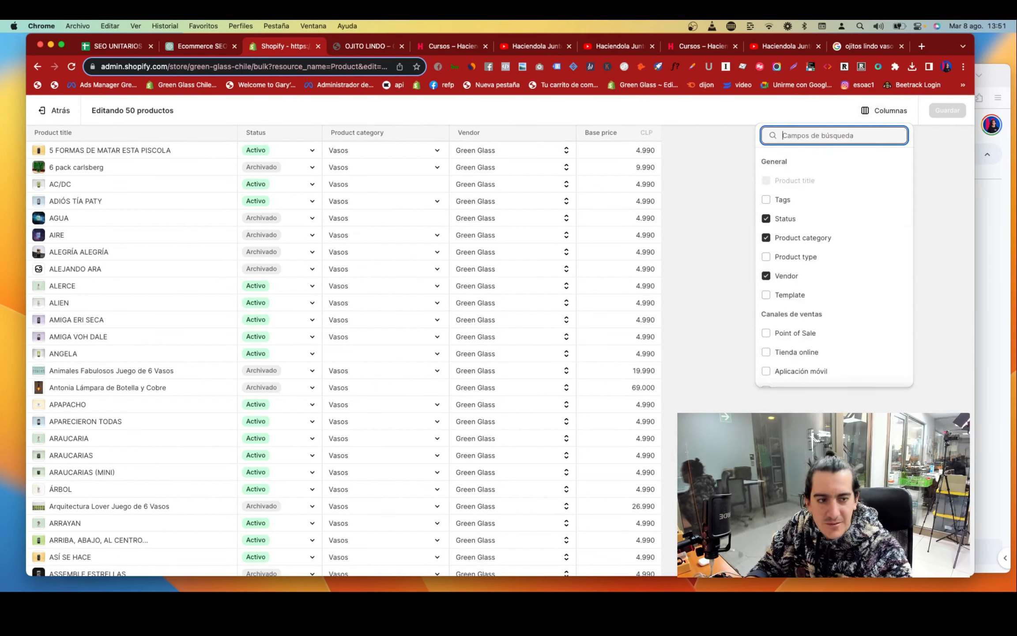
type("s.")
key("BackSpace")
key("BackSpace")
key("BackSpace")
Step: Add the Page title (SEO), Meta description (SEO) and URL handle (SEO) columns to the bulk editor
scroll(830, 242, "down", 5)
left_click(766, 202)
left_click(766, 221)
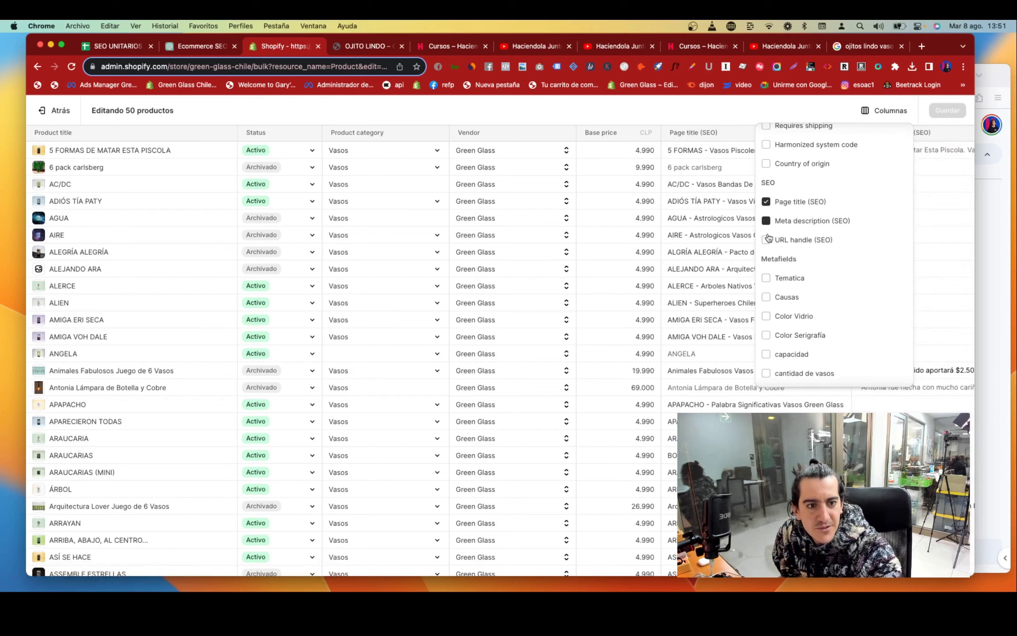
left_click(766, 239)
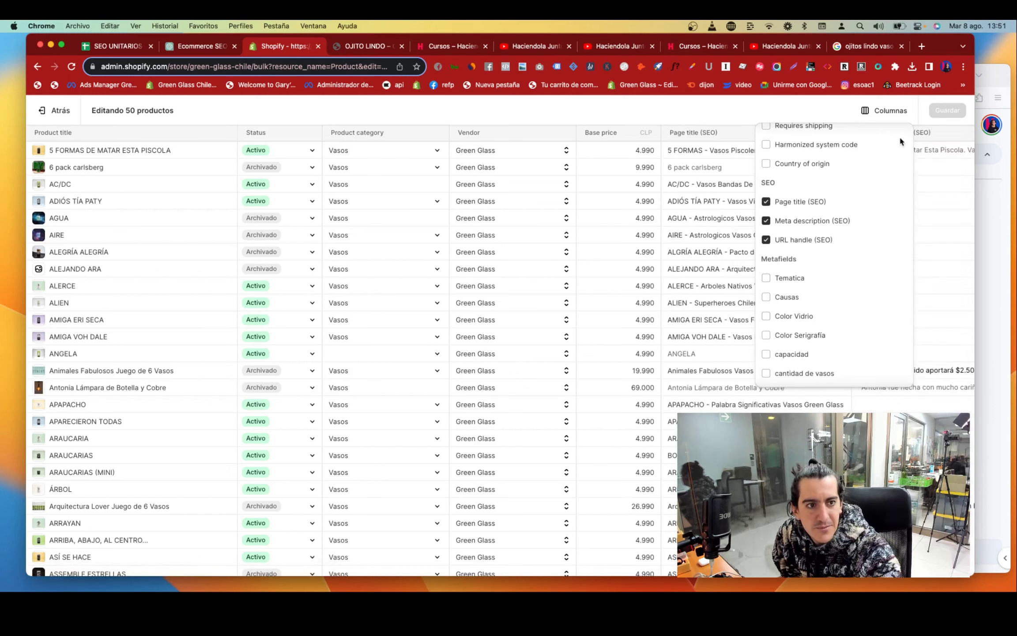
scroll(843, 219, "up", 2)
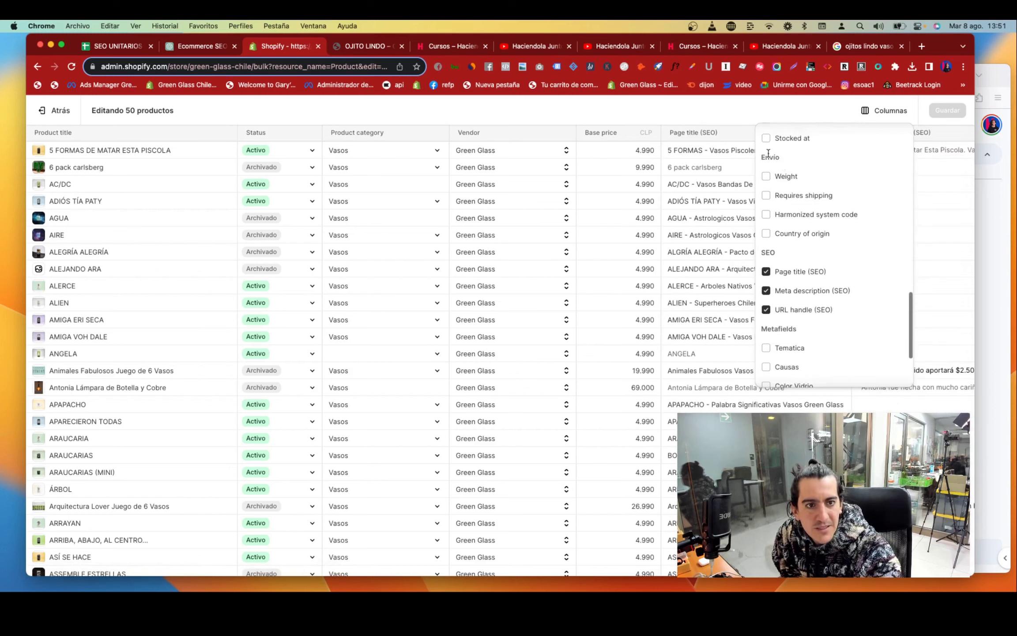
left_click(748, 110)
Step: Examine the SEO page title, meta description and URL handle cells across the products in the bulk editor
scroll(833, 203, "right", 3)
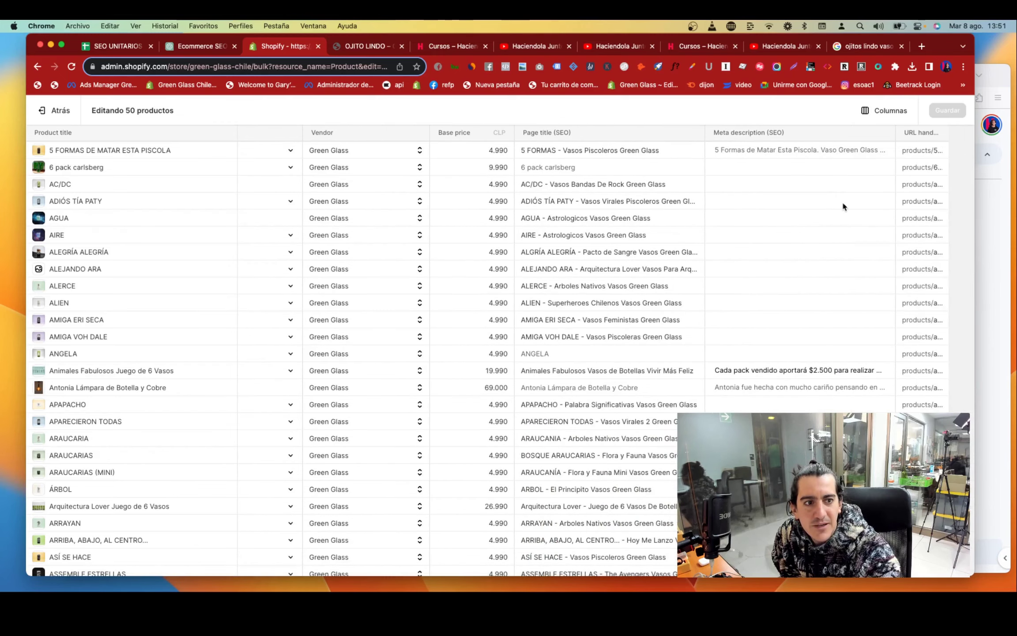
left_click(927, 169)
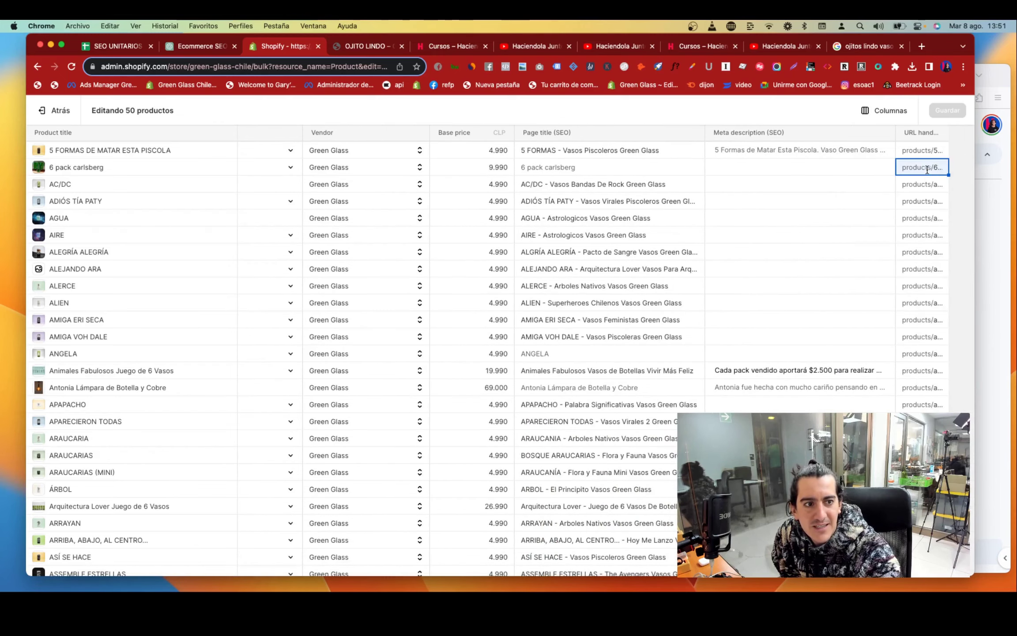
left_click(859, 173)
left_click(857, 182)
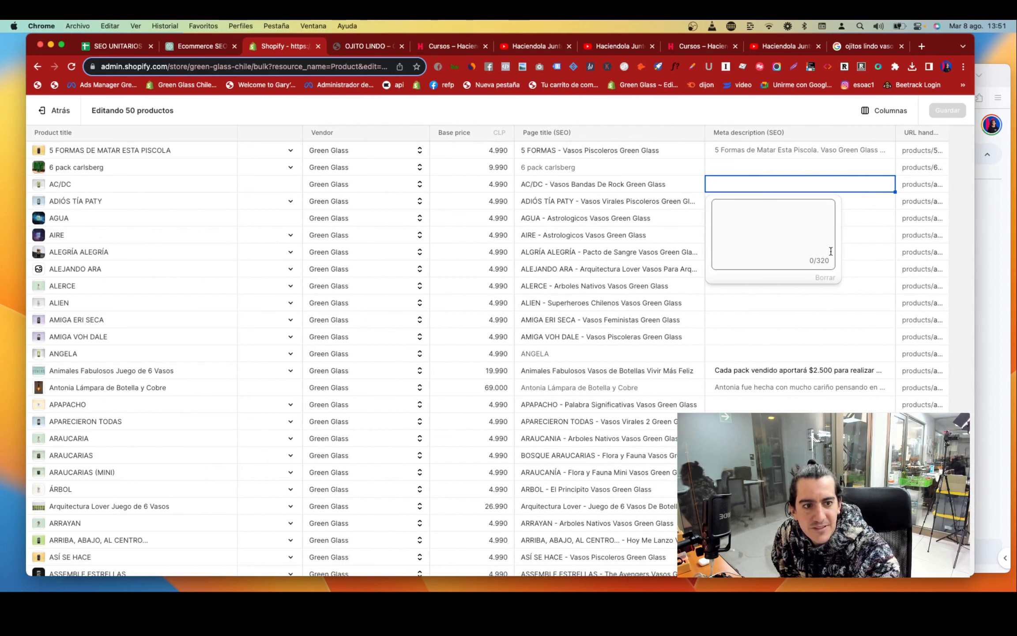
left_click(662, 172)
double_click(656, 191)
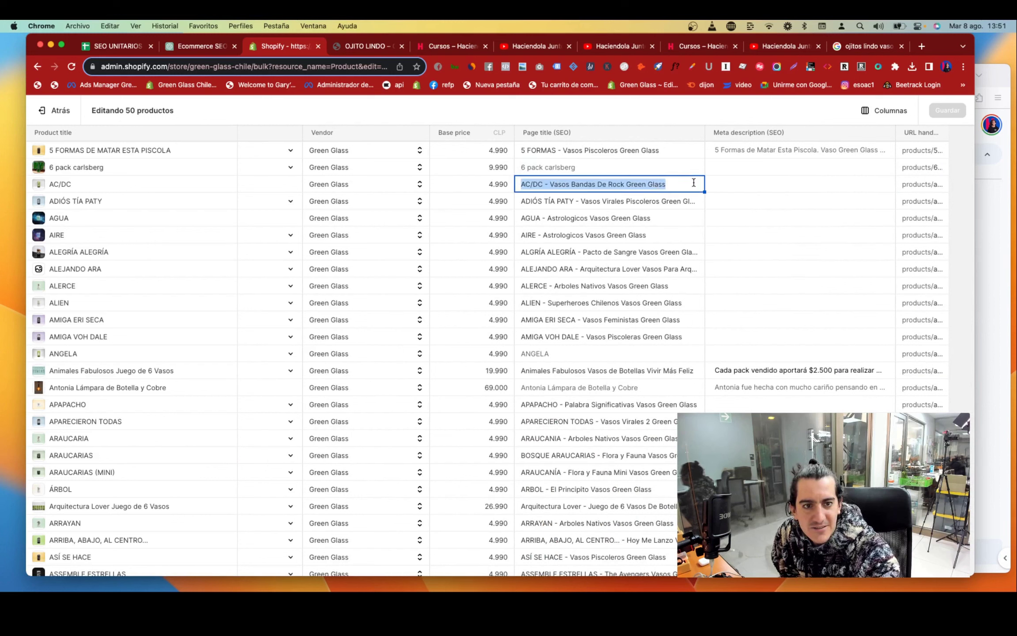
left_click(682, 202)
scroll(614, 216, "down", 1)
scroll(614, 216, "down", 10)
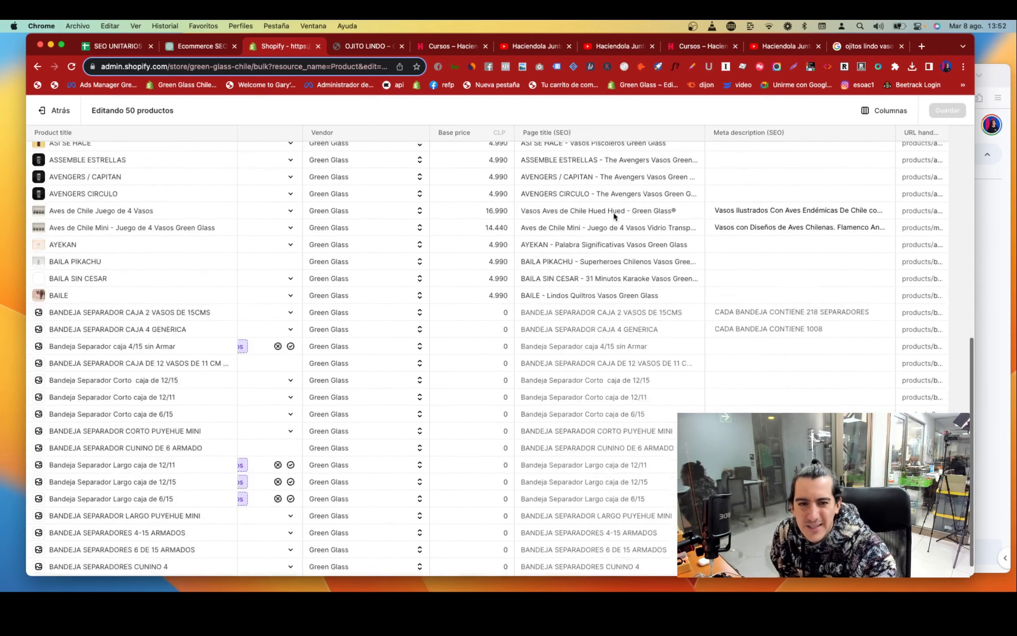
scroll(614, 215, "down", 2)
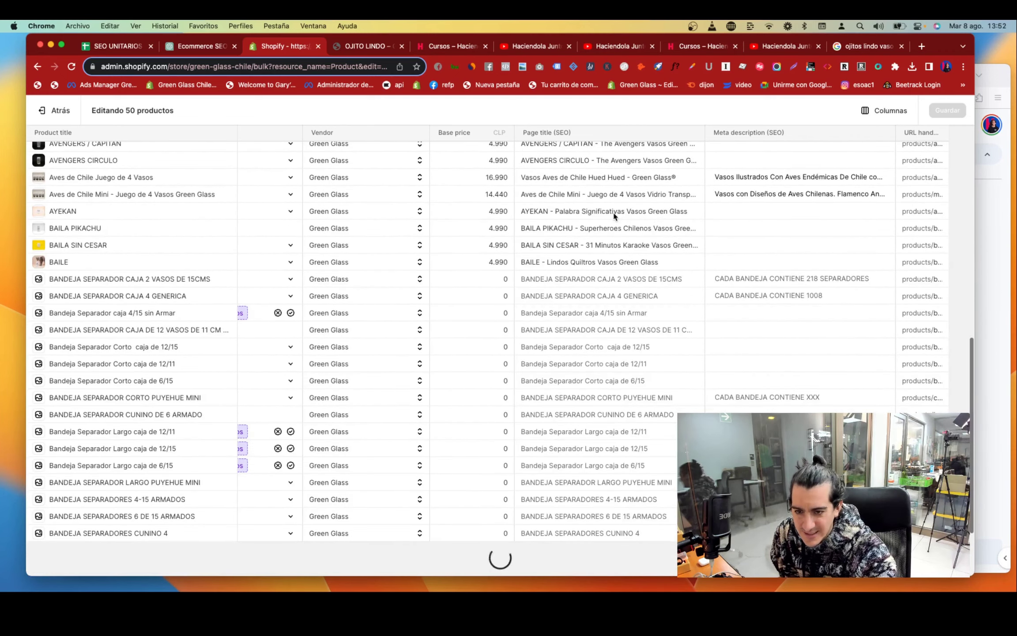
scroll(614, 215, "down", 3)
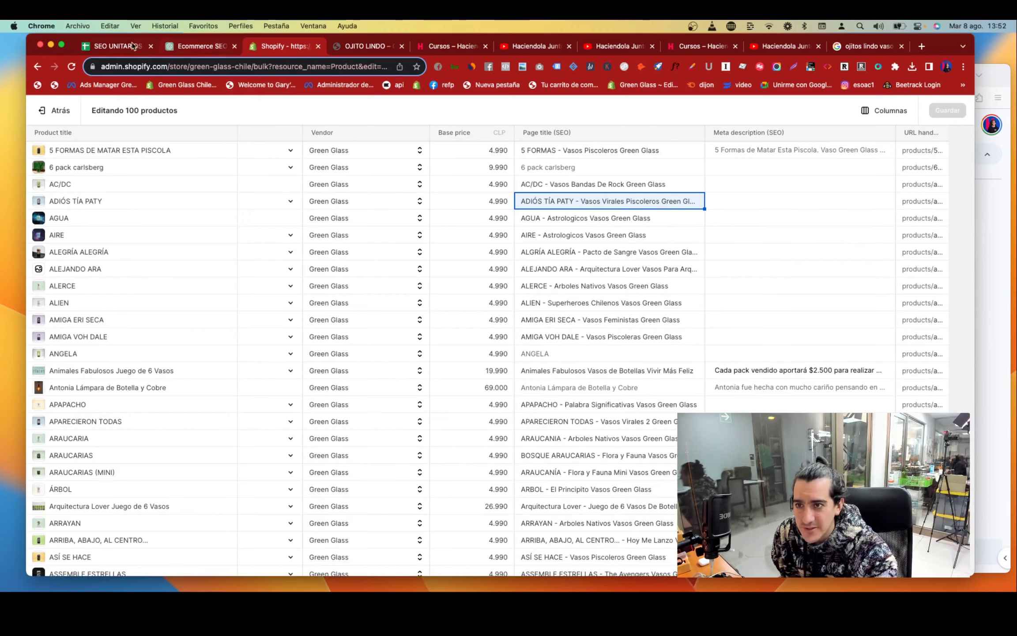
Step: Switch to the SEO UNITARIOS spreadsheet and clear the Body (HTML) cells C1:C15 on the INPUT sheet
left_click(132, 46)
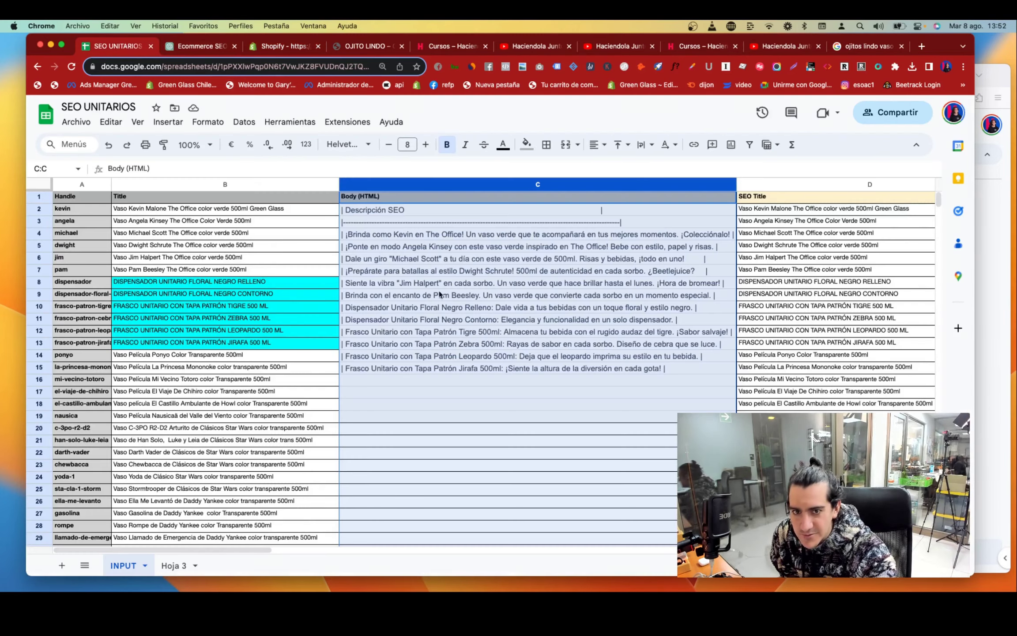
key("Down")
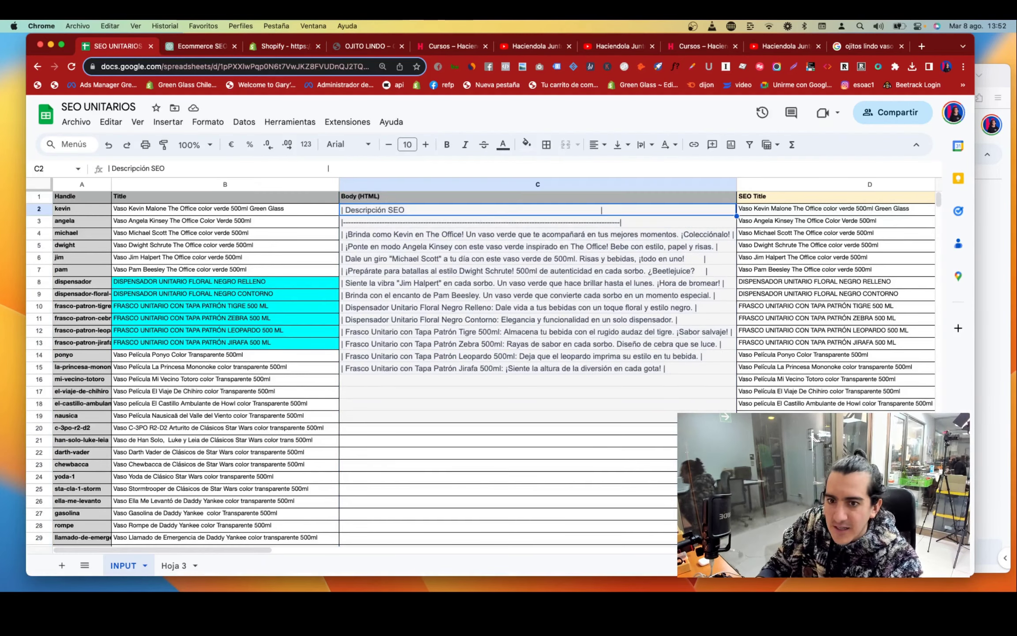
key("Up")
key("super+shift+Down")
key("Delete")
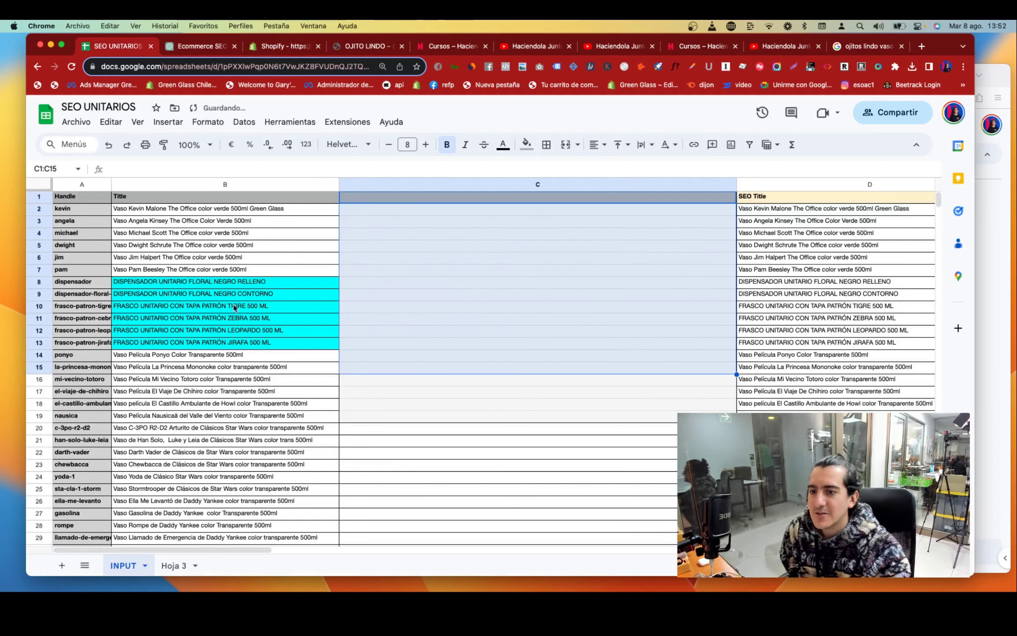
left_click(337, 321)
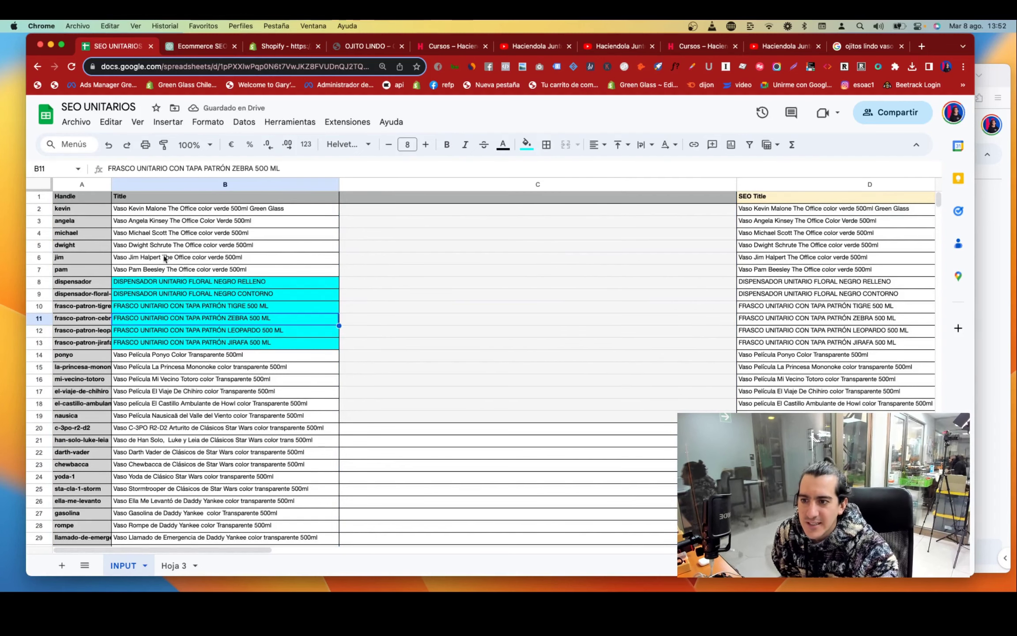
Step: Review the product handles in column A from the header down to the end of the list and back
left_click(85, 196)
key("Down")
key("Down")
key("Down")
key("Down")
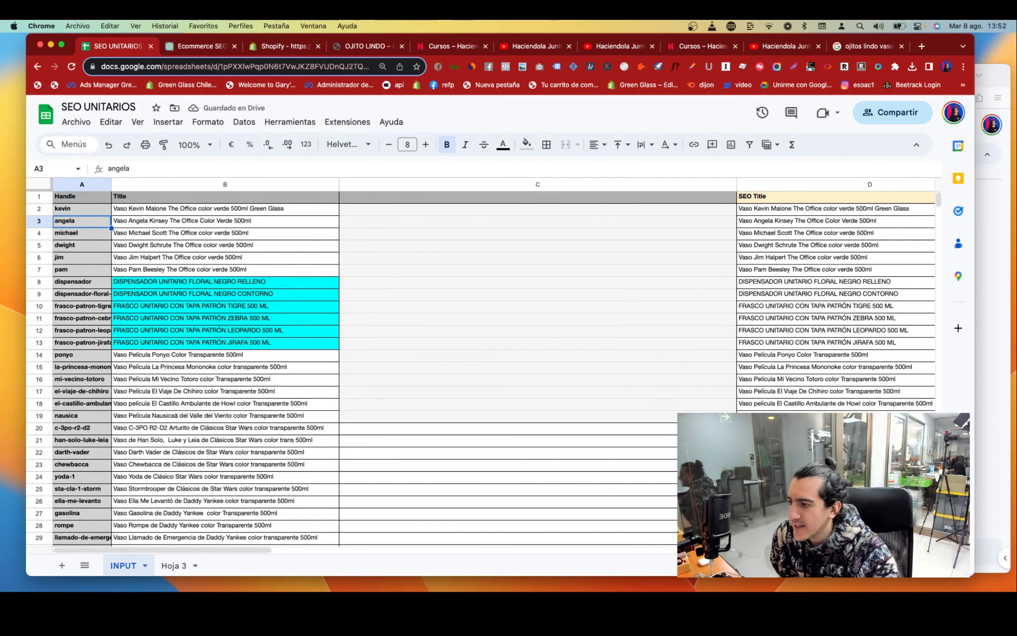
key("Up")
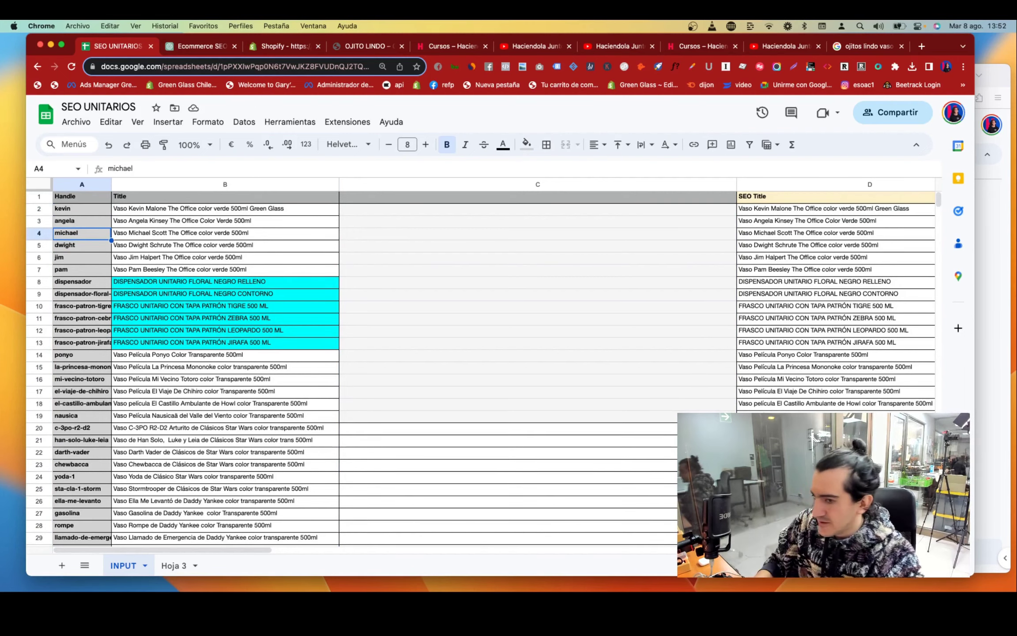
key("super+Down")
key("super+shift+Up")
key("Up")
key("Up")
key("Up")
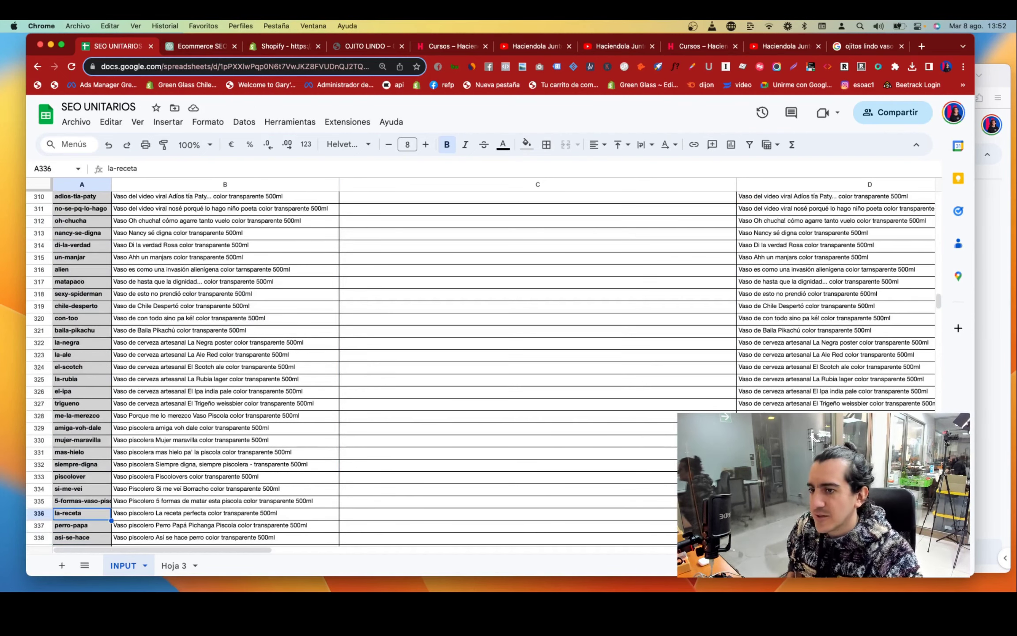
key("super+Up")
Step: Examine the Title column, highlighting the name, theme, color and capacity parts of the title in B2
left_click(226, 196)
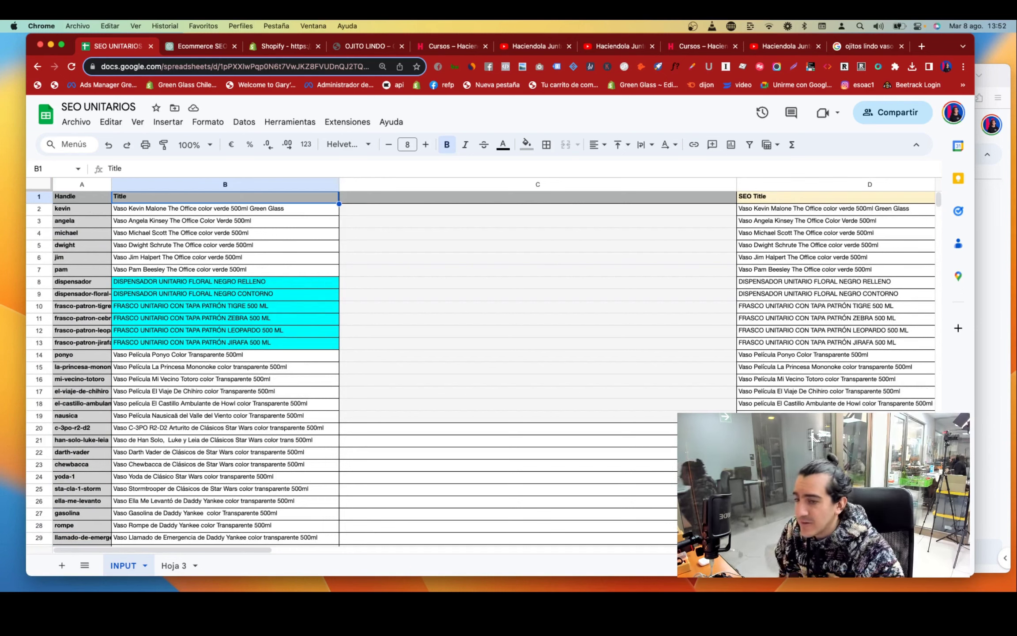
left_click(225, 209)
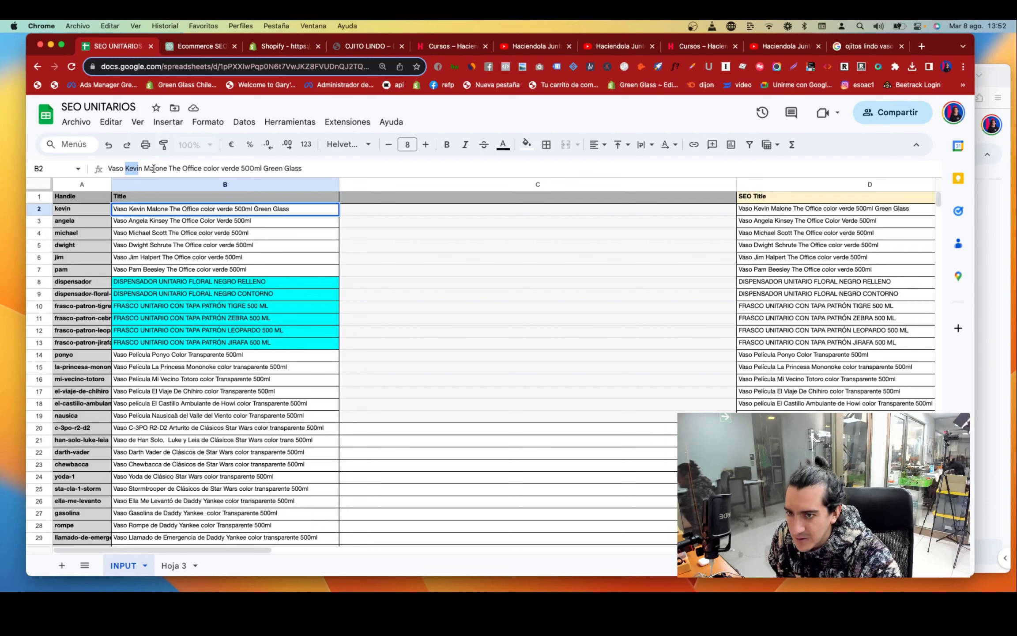
left_click_drag(172, 168, 255, 169)
left_click(249, 170)
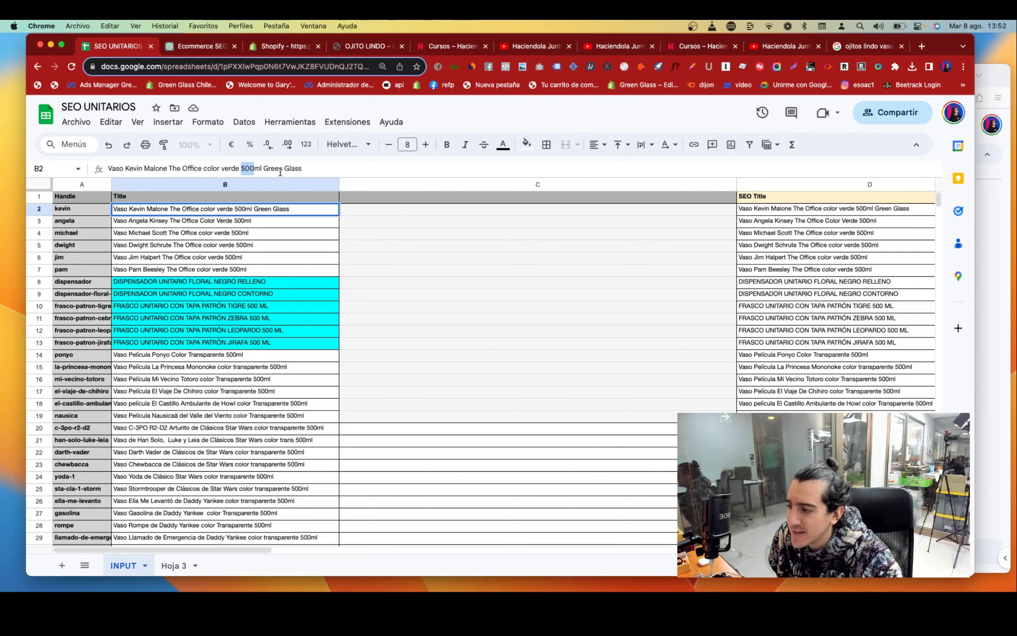
left_click(234, 233)
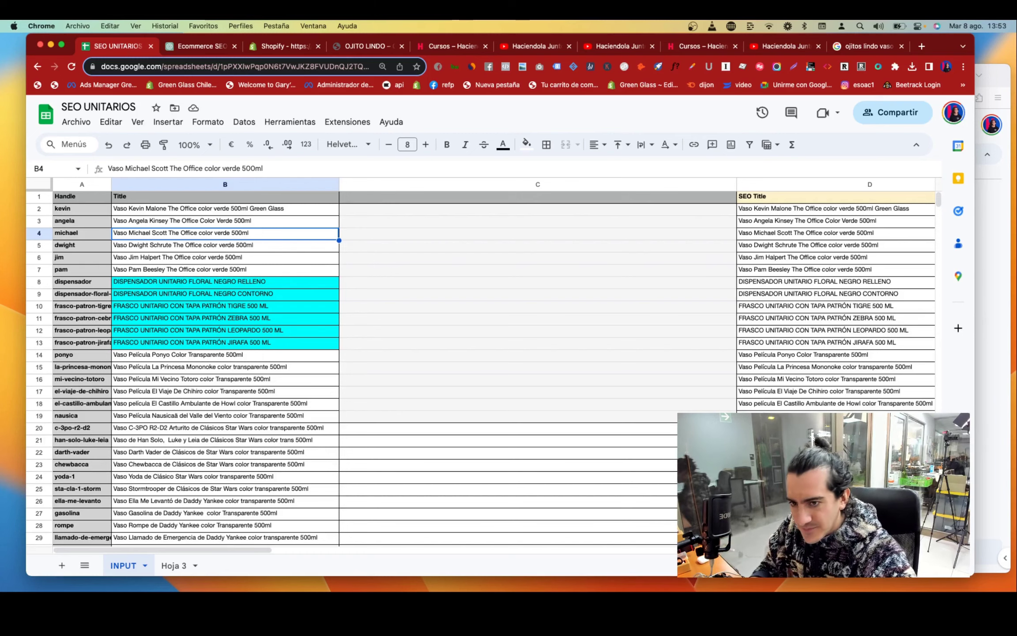
Step: Switch to the ChatGPT SEO conversation and copy the full text of its opening prompt
left_click(207, 49)
scroll(459, 378, "up", 15)
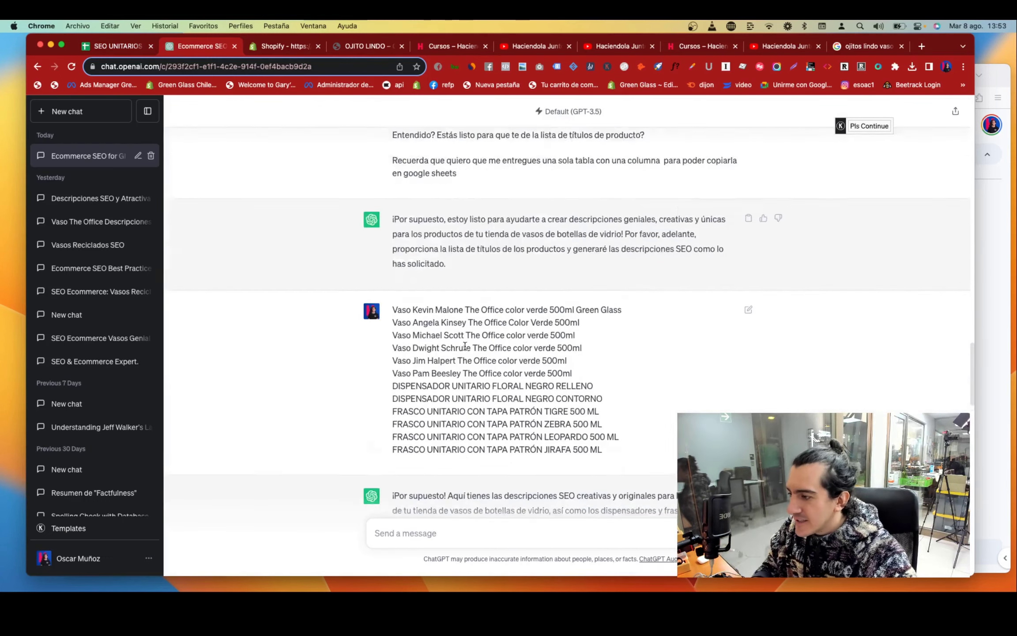
scroll(465, 349, "up", 15)
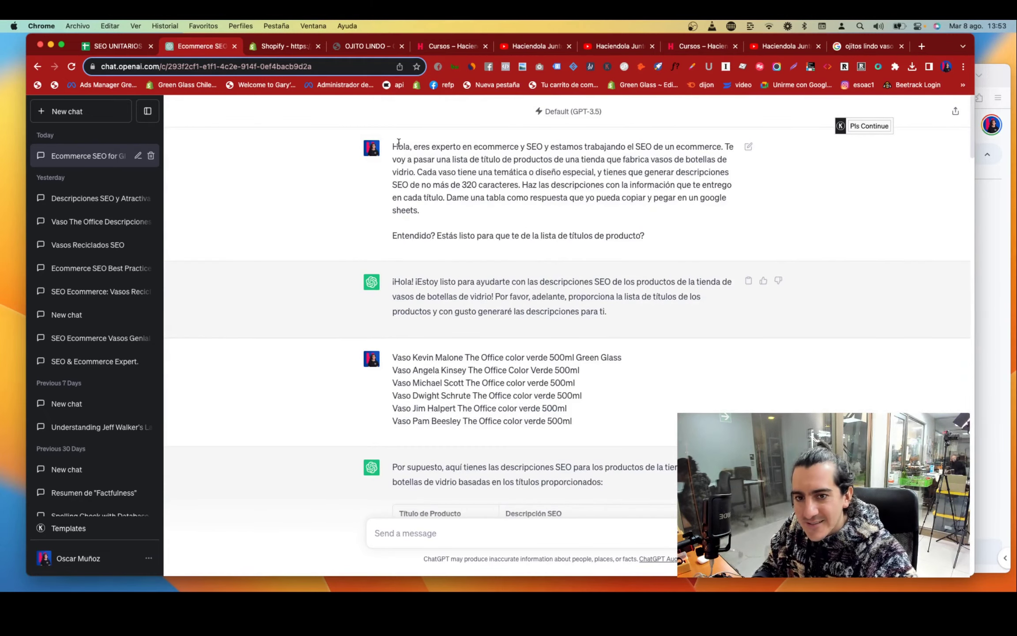
left_click_drag(394, 144, 640, 246)
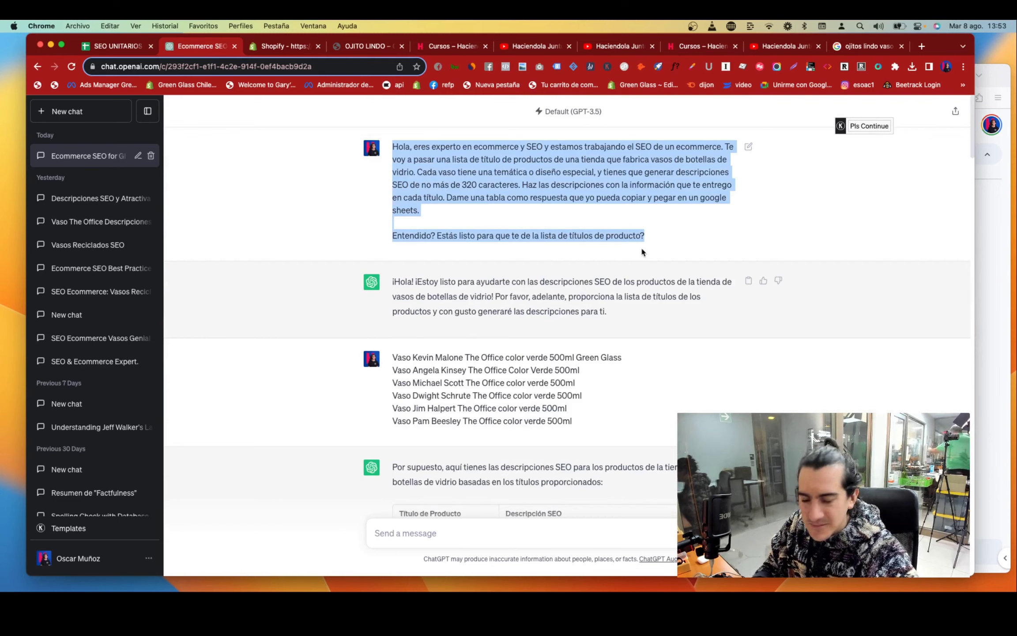
key("super+c")
Step: Send the copied SEO description prompt again as a new message at the end of the conversation
scroll(640, 246, "down", 20)
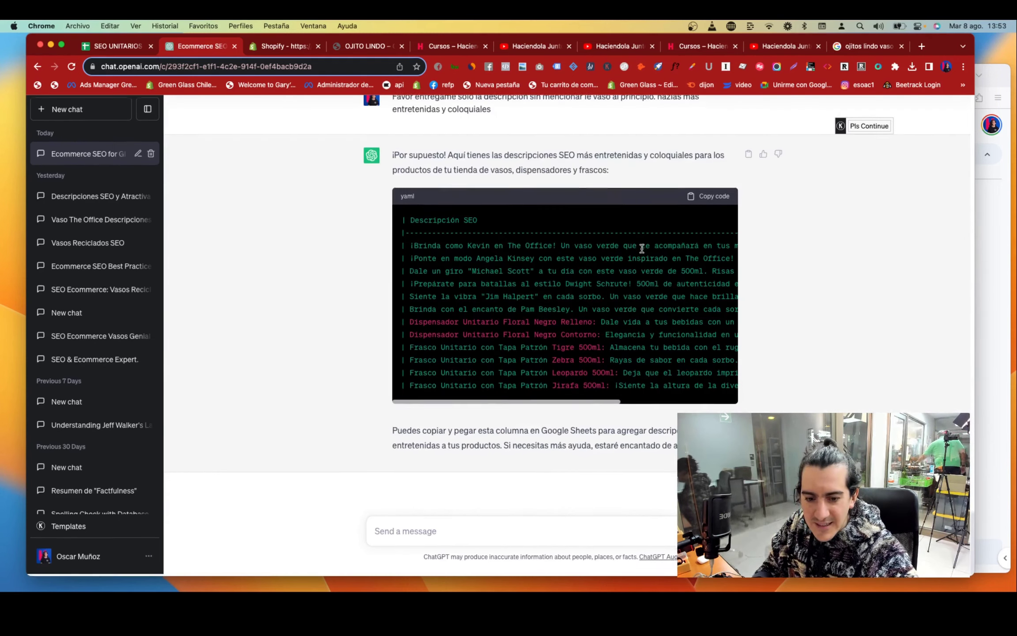
left_click(500, 528)
key("super+v")
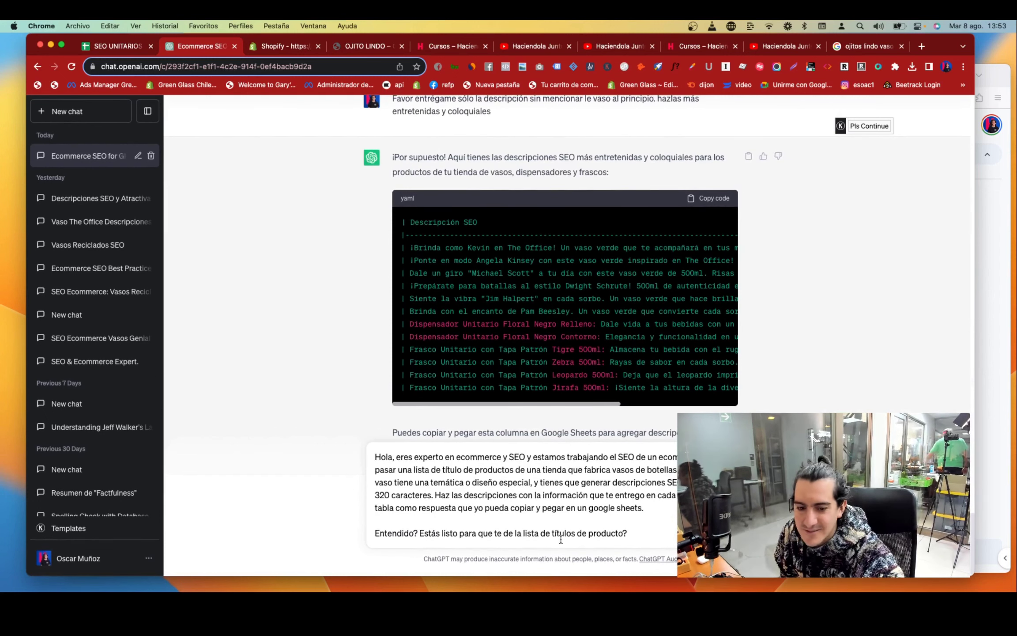
left_click_drag(480, 575, 483, 422)
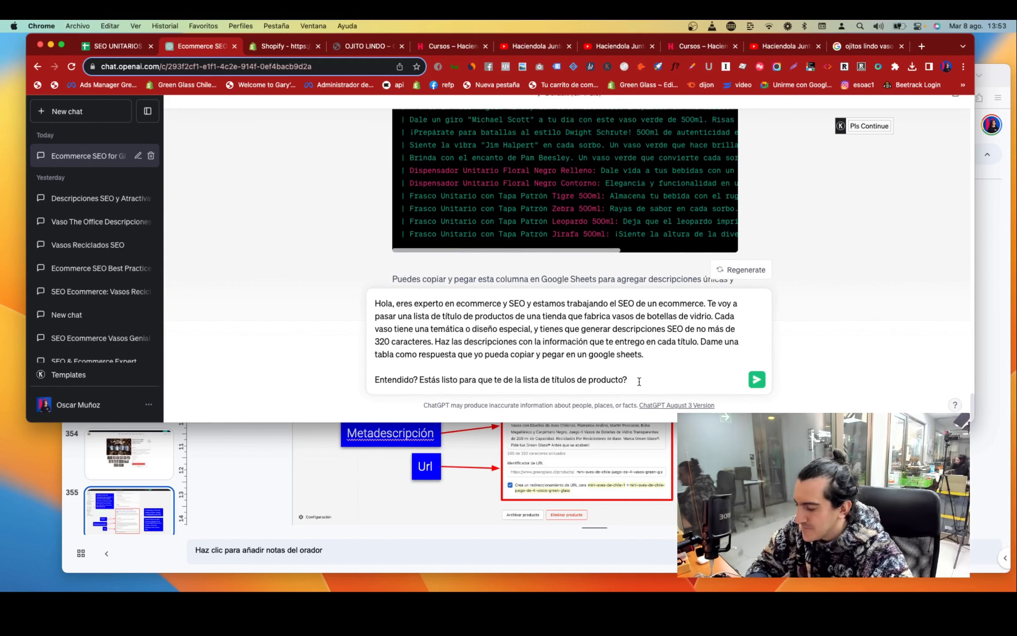
key("Return")
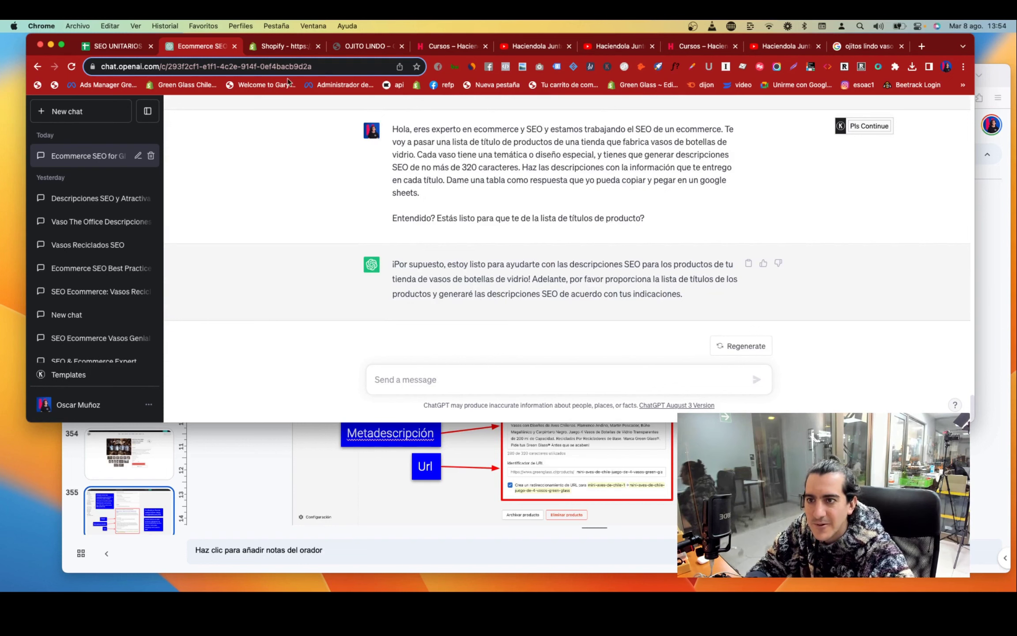
Step: Return to the SEO UNITARIOS spreadsheet and copy the The Office glass titles in B2:B7
left_click(117, 45)
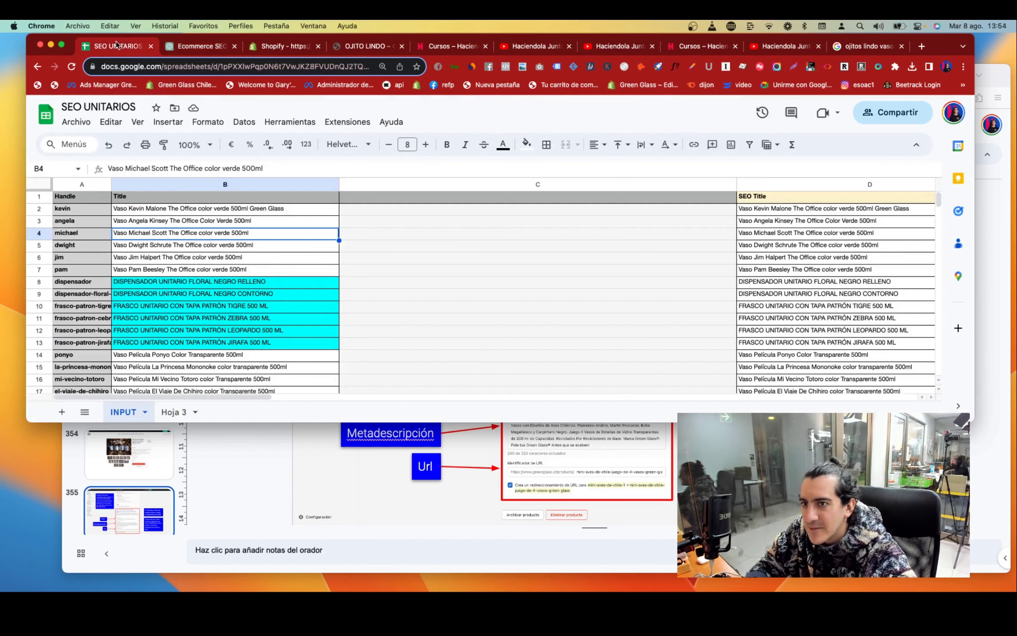
left_click(191, 211)
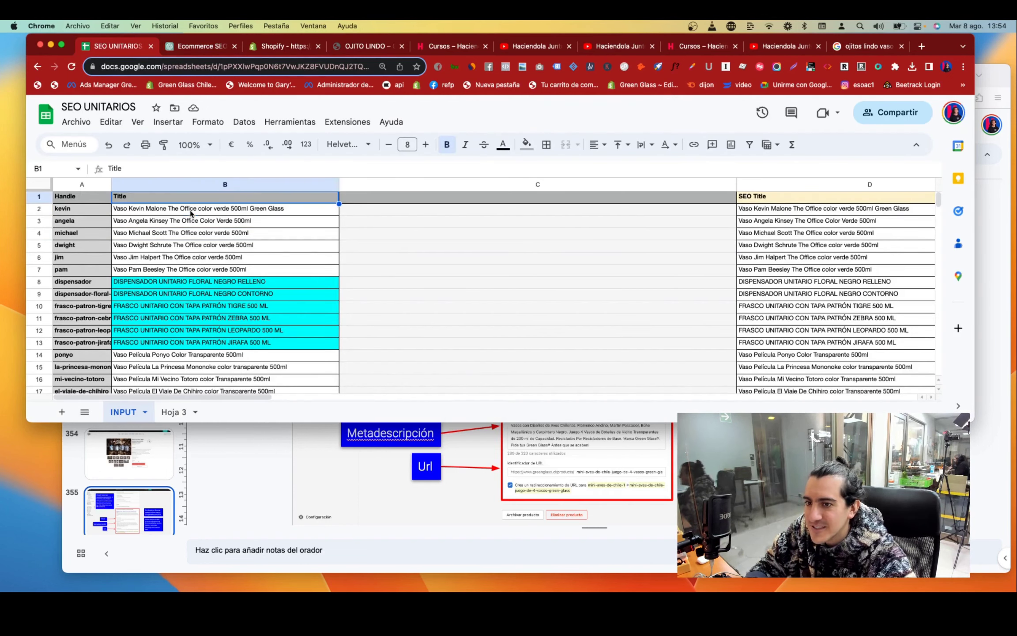
key("Down")
key("Up")
key("shift+Down")
key("shift+Down")
key("shift+Down")
key("shift+Down")
key("shift+Down")
key("shift+Down")
key("shift+Down")
key("shift+Down")
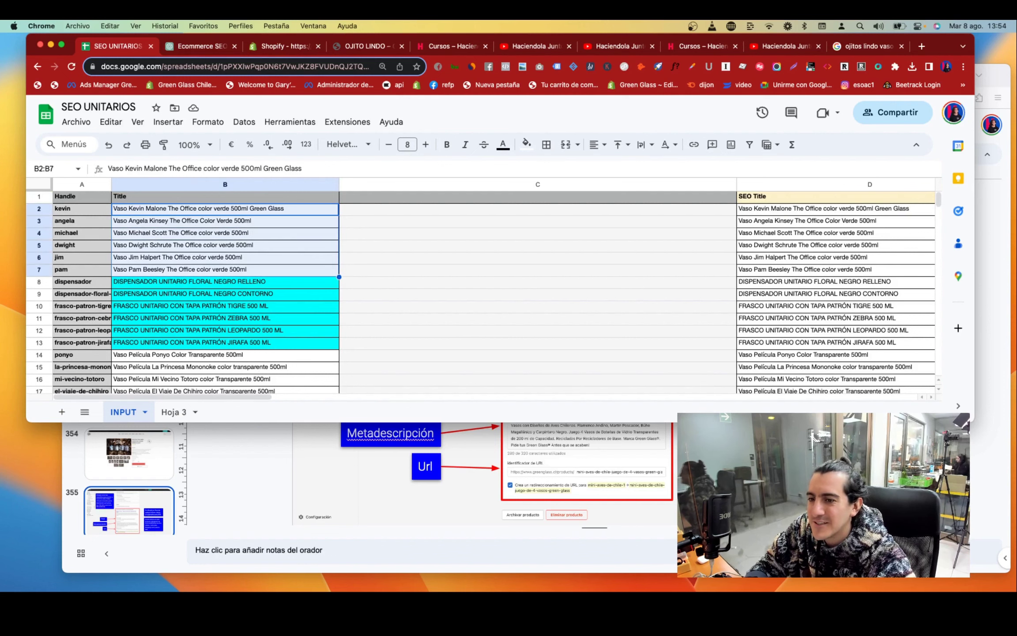
key("shift+Up")
key("shift+Up")
key("shift+Up")
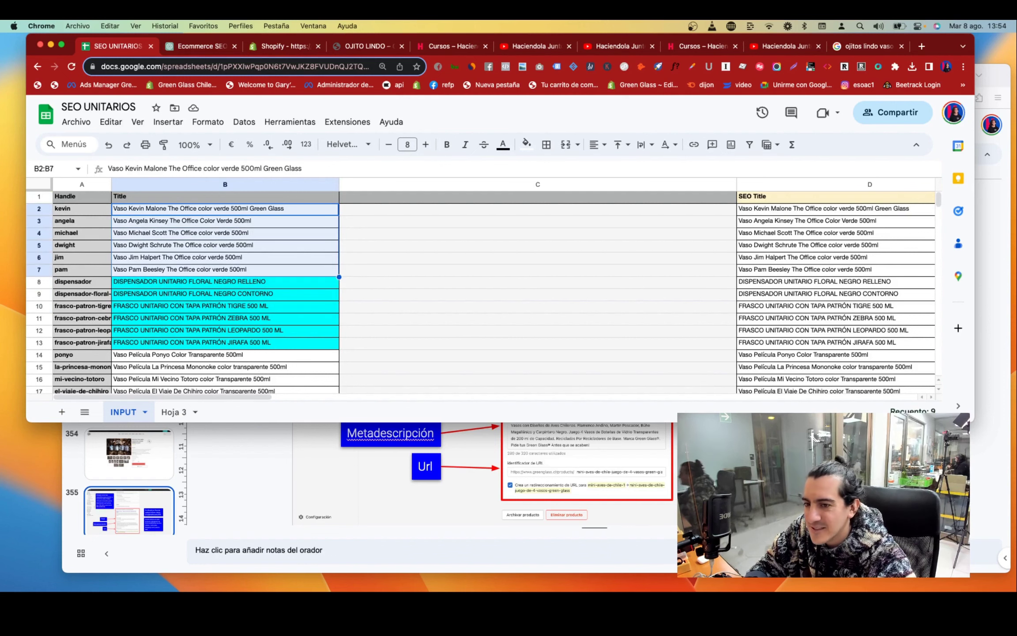
Step: Send the copied The Office product titles to ChatGPT and view the table of SEO descriptions in its reply
left_click(220, 47)
key("super+v")
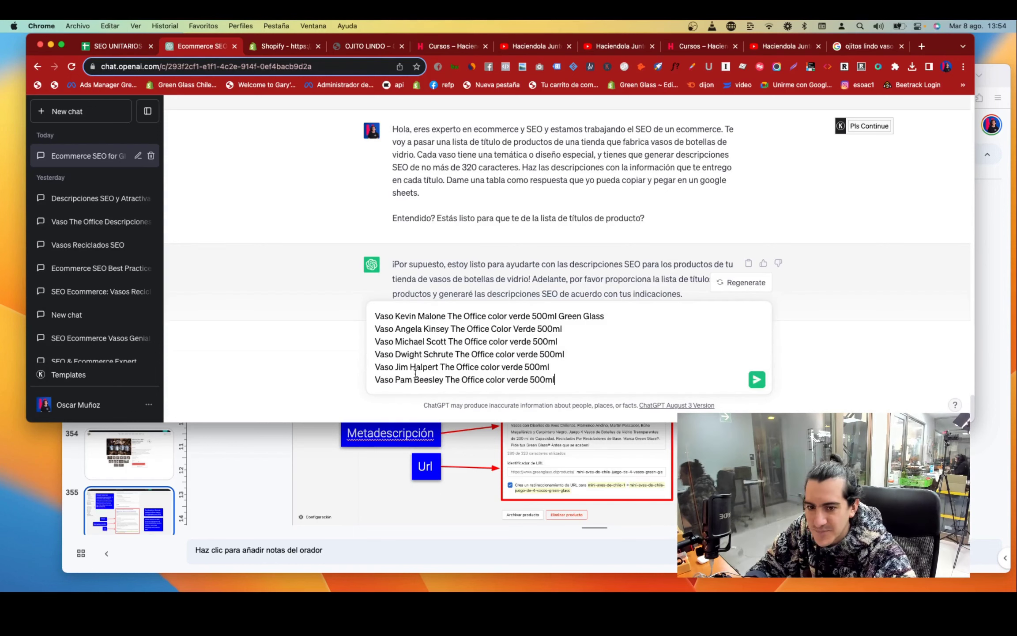
key("Return")
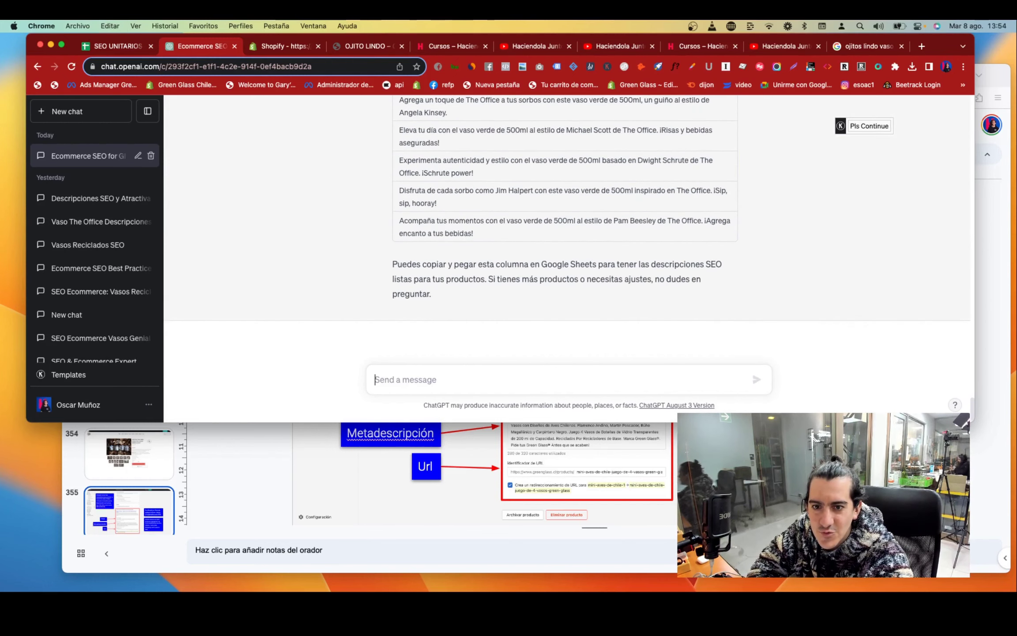
scroll(408, 327, "up", 5)
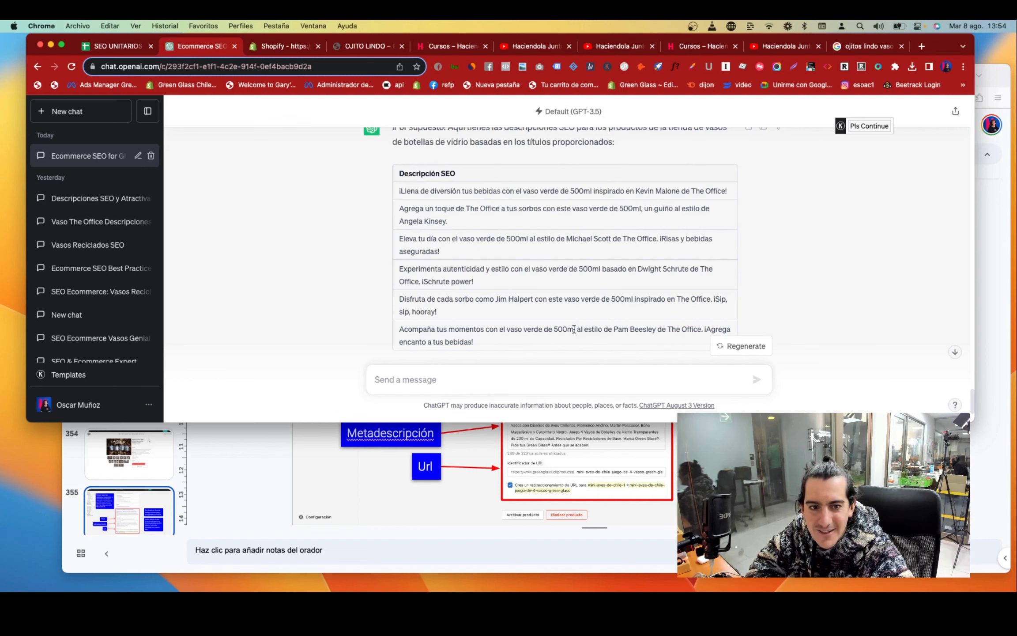
Step: Send the follow-up "ahora quiero que las descripciones sean más coloquiales, originales, espontáneas y únicas. Hazlas como si fueras un copywriter entretenido y experto."
left_click(421, 379)
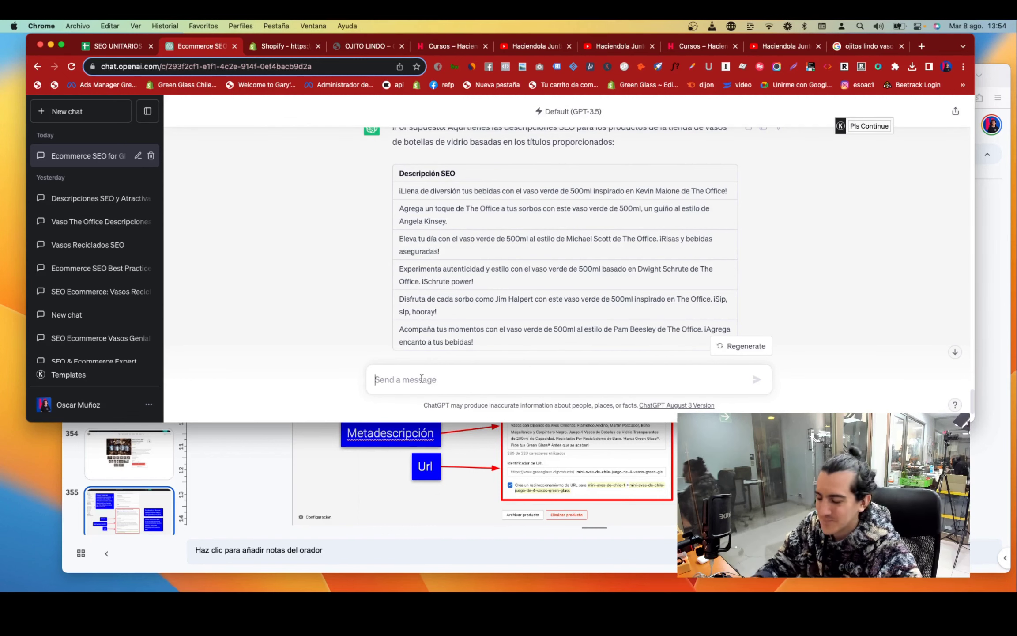
type("ahora quiero que las descripciones sean más coloquiaale")
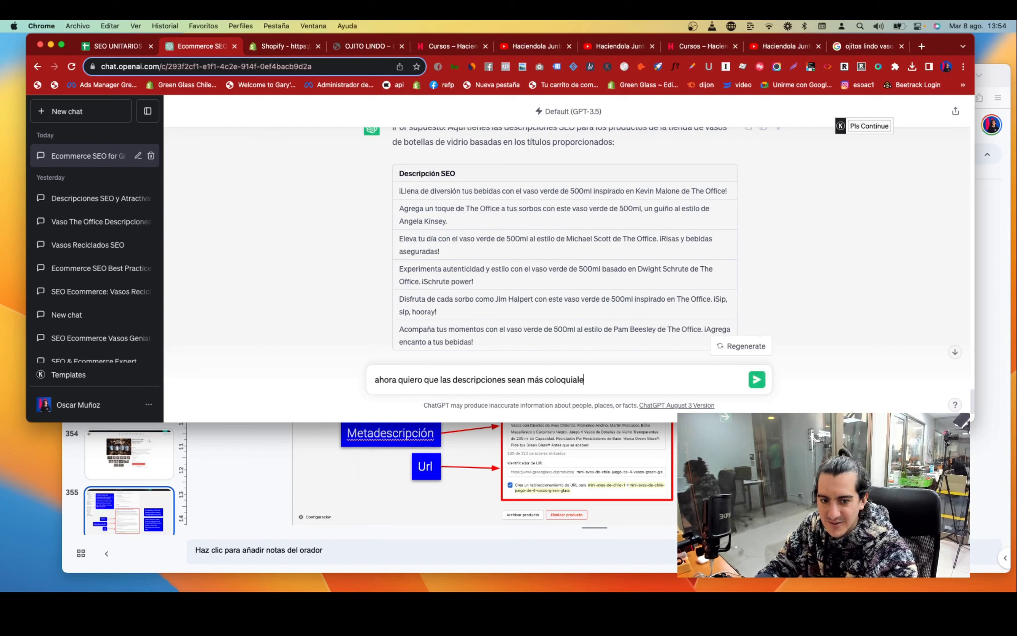
type("s, originales")
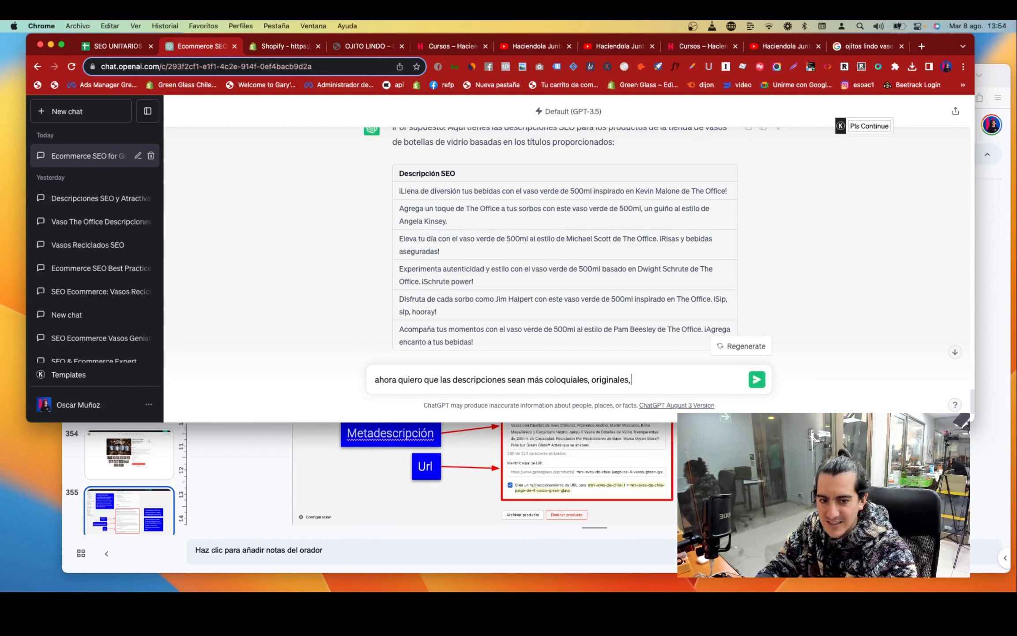
type(", espontáneas y")
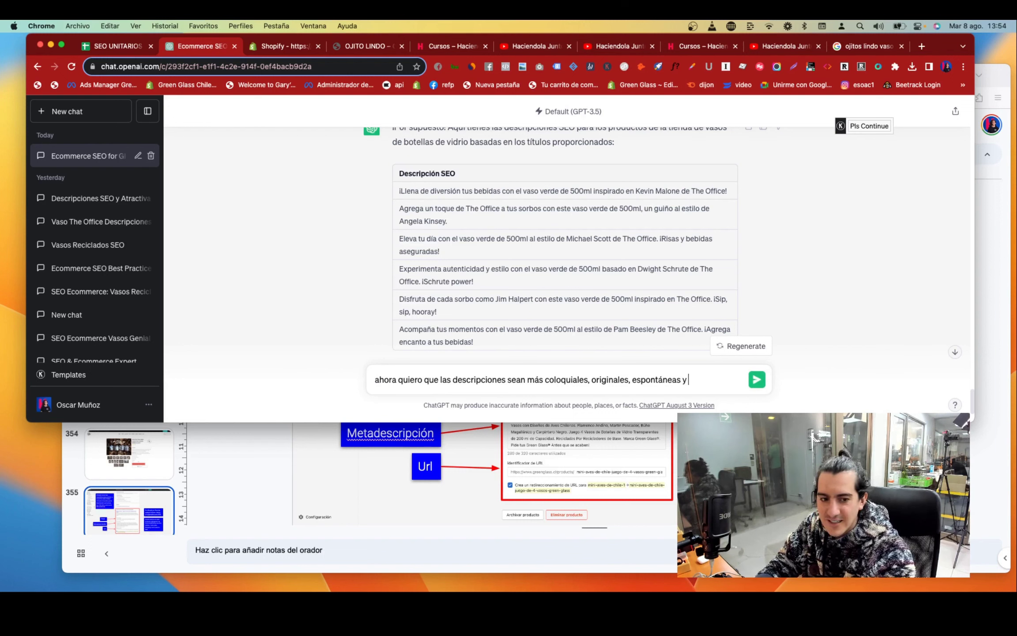
type(" únicas. ")
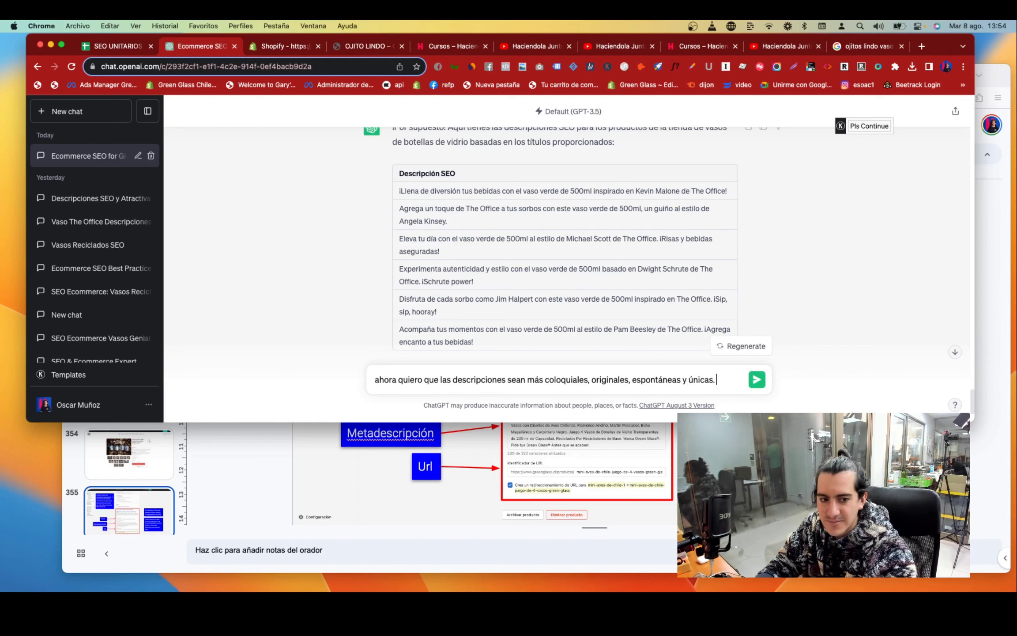
type("Hazlas como s")
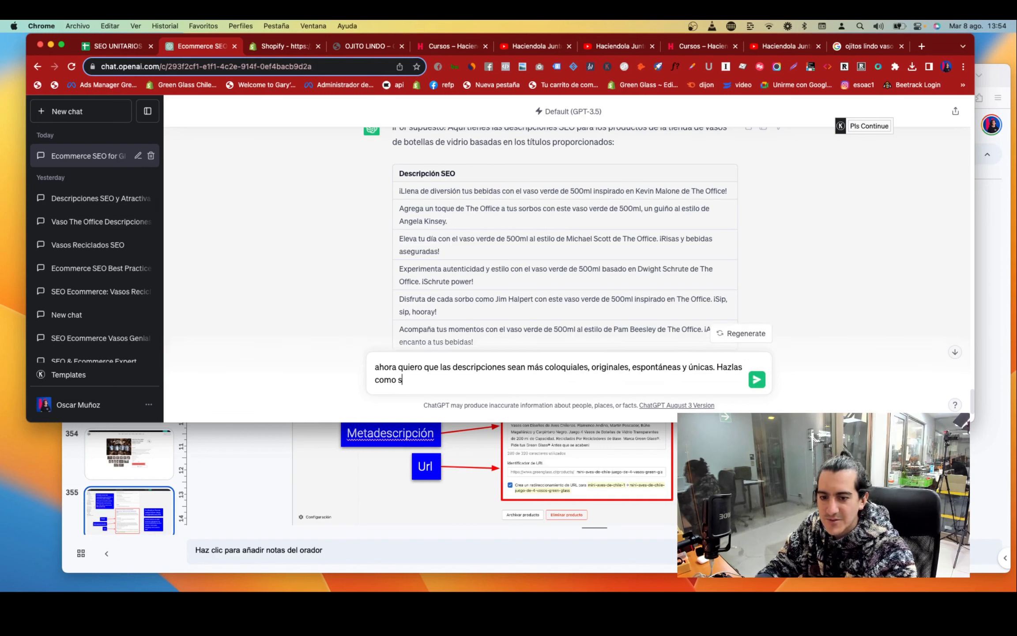
type("i feras")
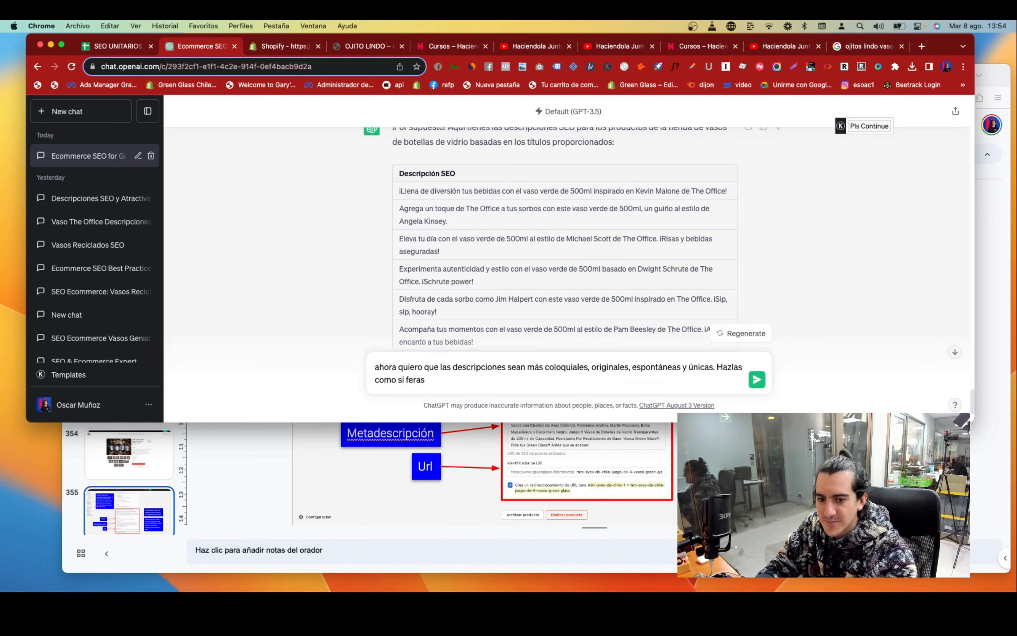
key("BackSpace")
type("ueras un copywriter")
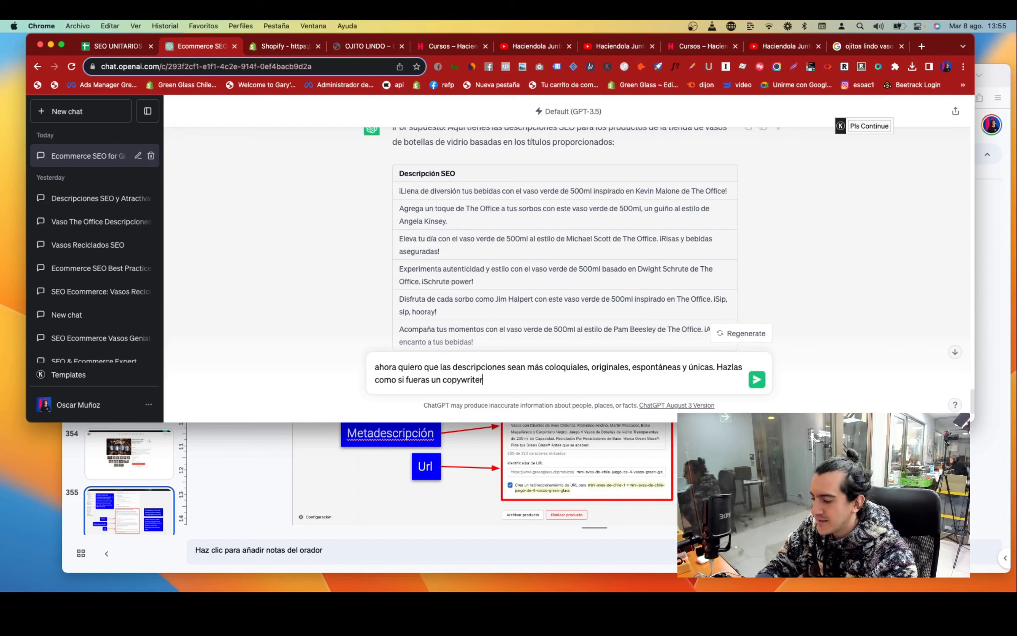
type(" entretenido ")
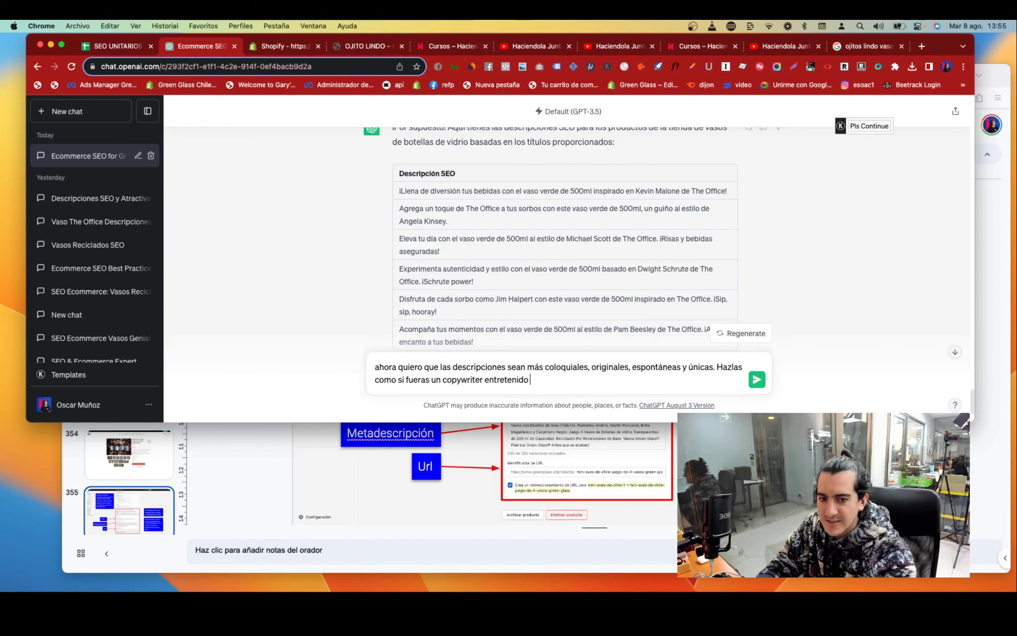
type("y experto.")
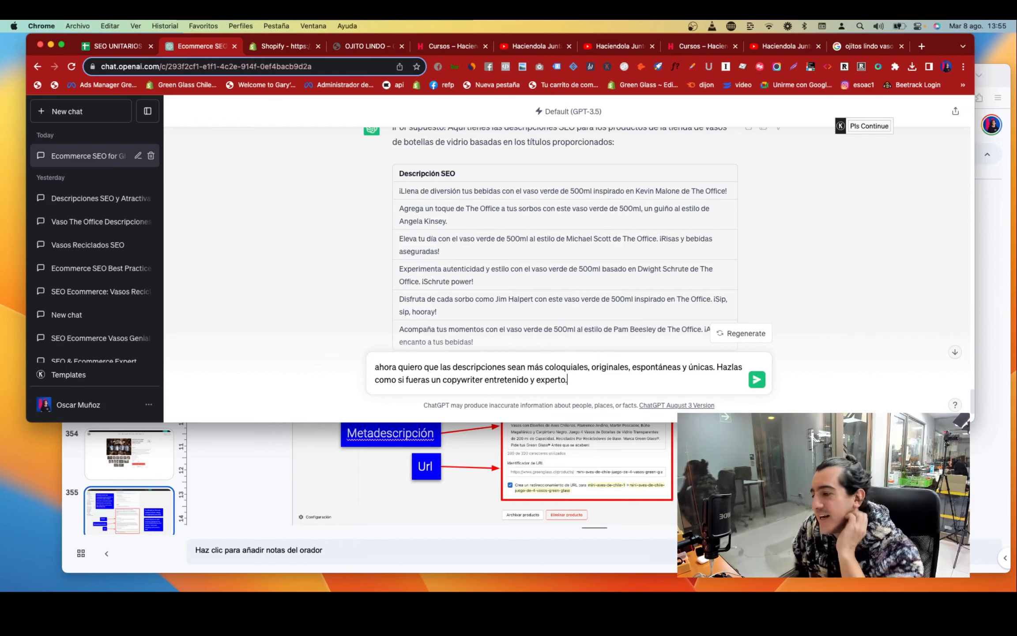
key("Return")
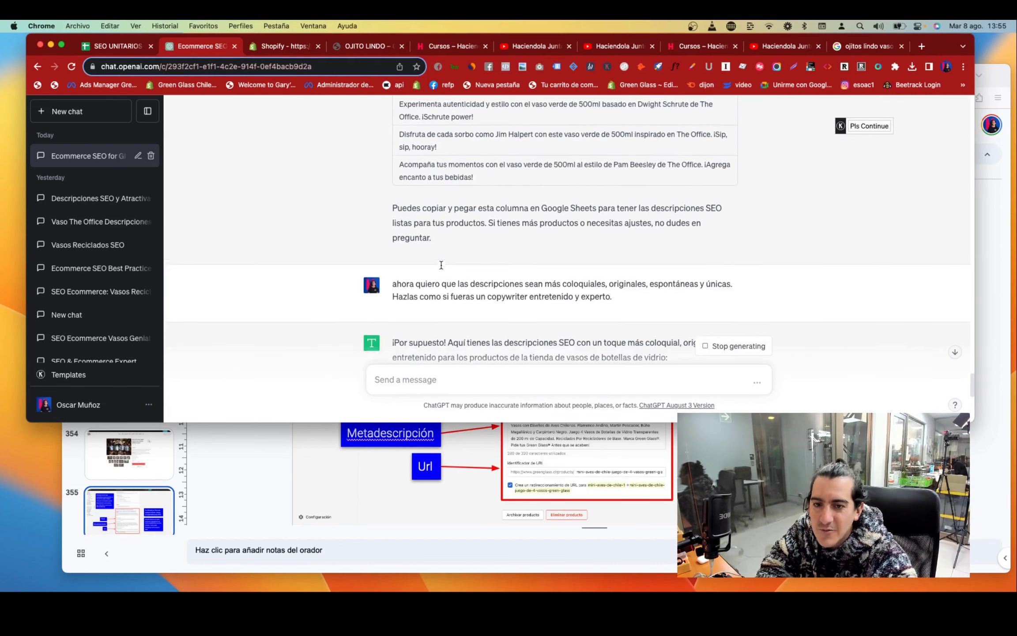
Step: Compare the earlier table of SEO descriptions with the rewritten, more colloquial ones and their format
scroll(440, 191, "up", 2)
scroll(440, 192, "up", 1)
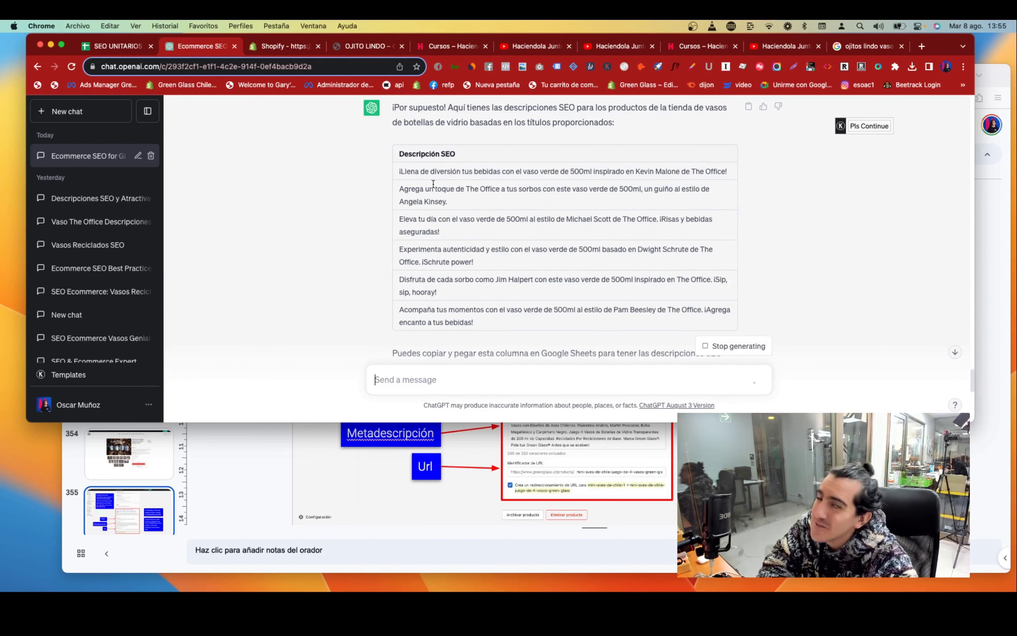
scroll(433, 184, "down", 6)
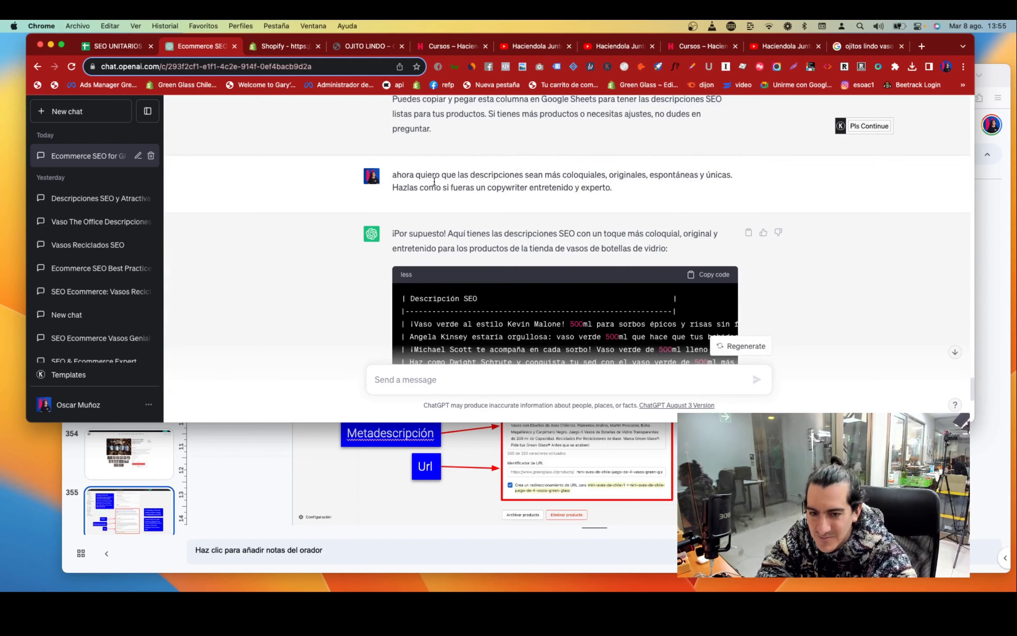
scroll(434, 182, "down", 2)
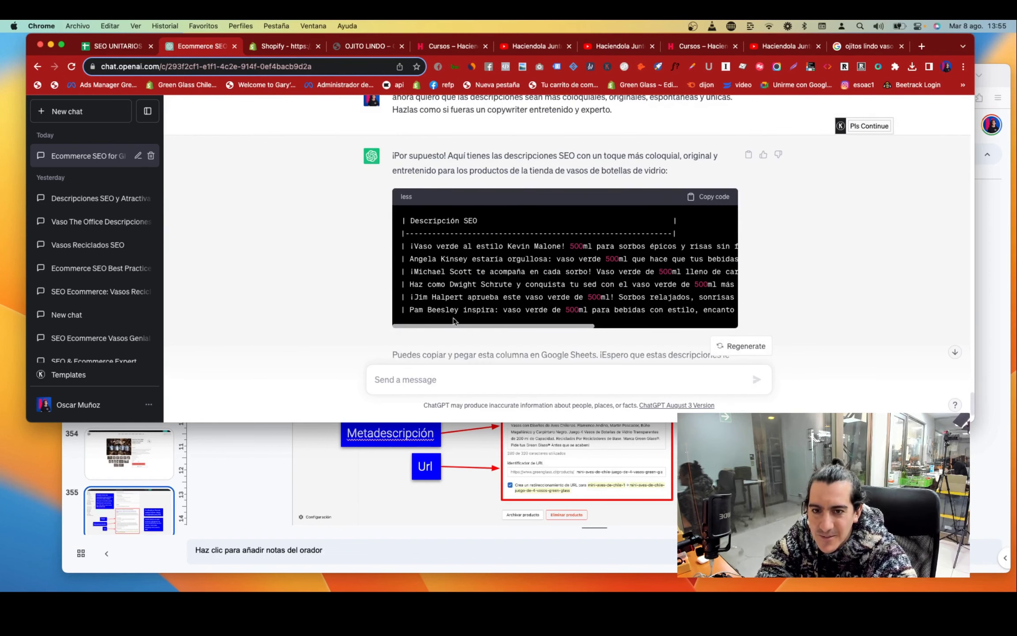
scroll(470, 271, "up", 1)
scroll(470, 270, "down", 4)
scroll(471, 270, "up", 2)
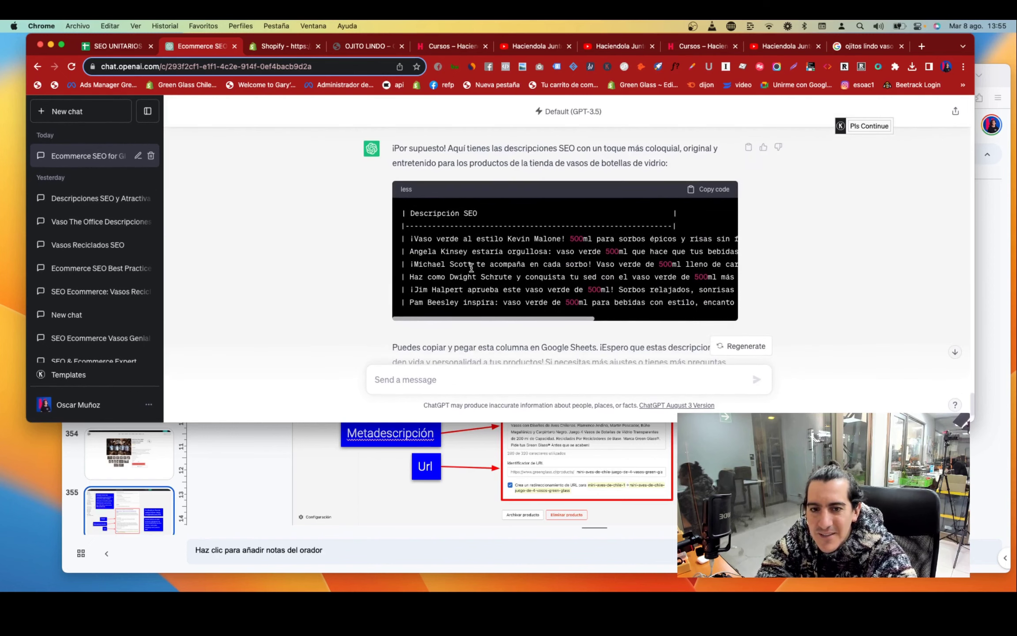
scroll(471, 268, "down", 1)
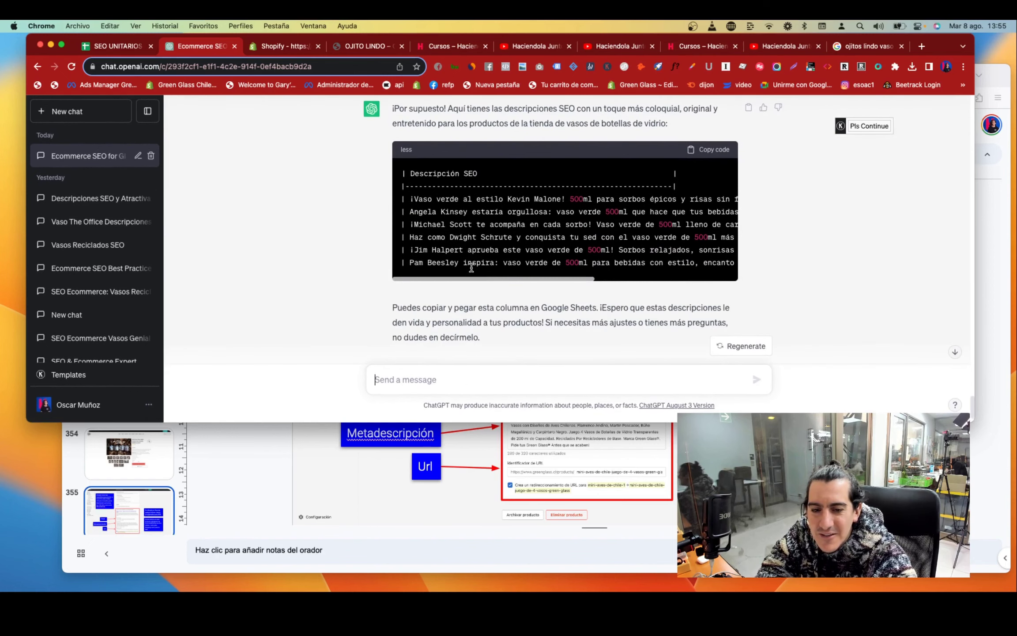
Step: Ask ChatGPT to answer again in the earlier format with "quiero el formato anterior a este, vuelve a respondeme"
left_click(452, 389)
type("quiero")
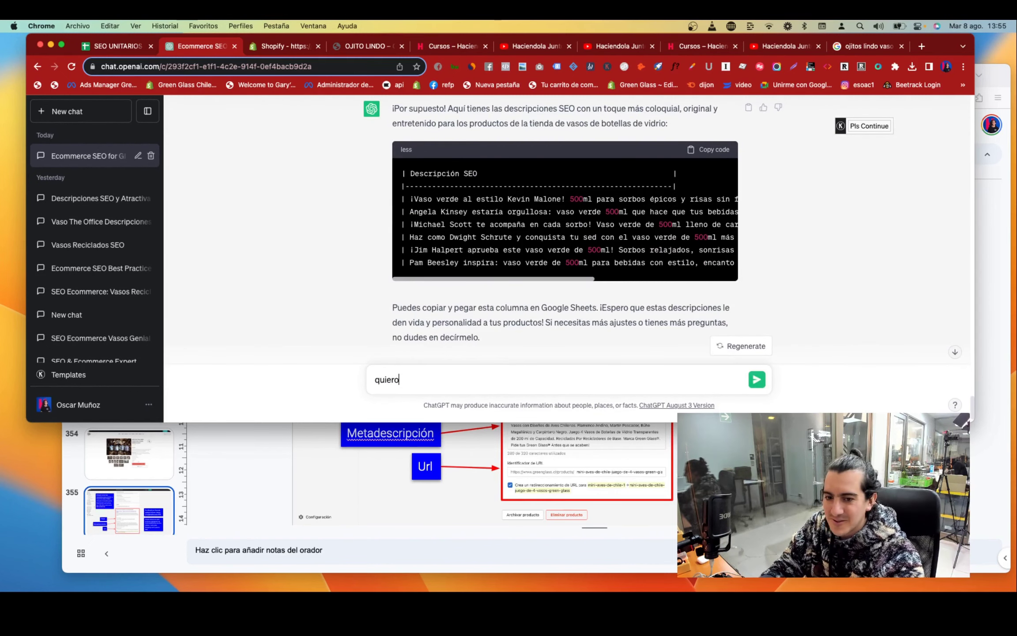
type(" el formato anterior a este, vuelve a respondeme")
key("Return")
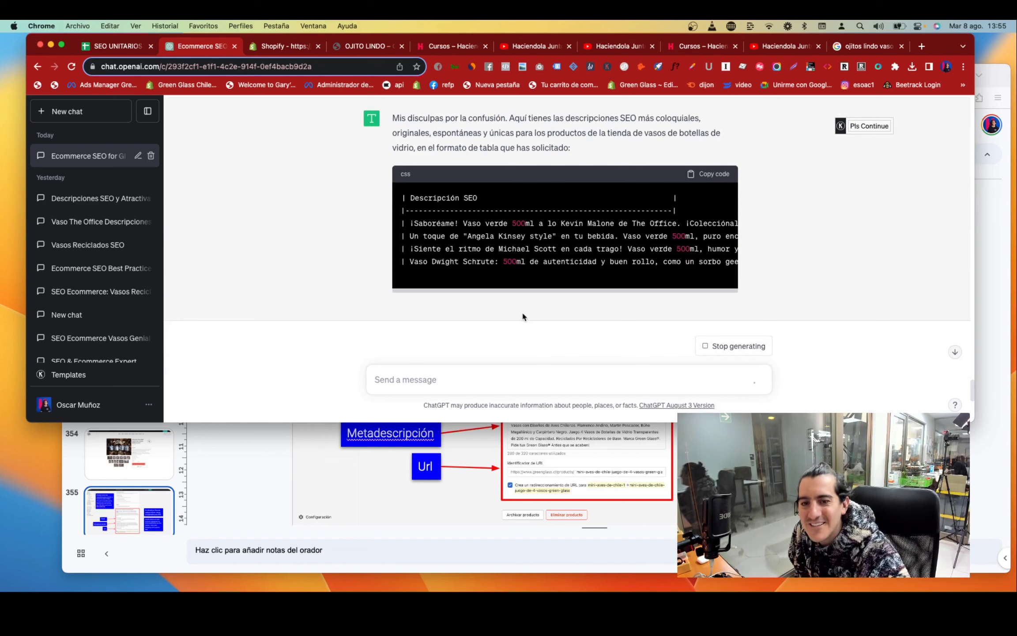
Step: Copy all the SEO descriptions, without the header, from the earlier plain table covering the The Office glasses
scroll(522, 316, "up", 10)
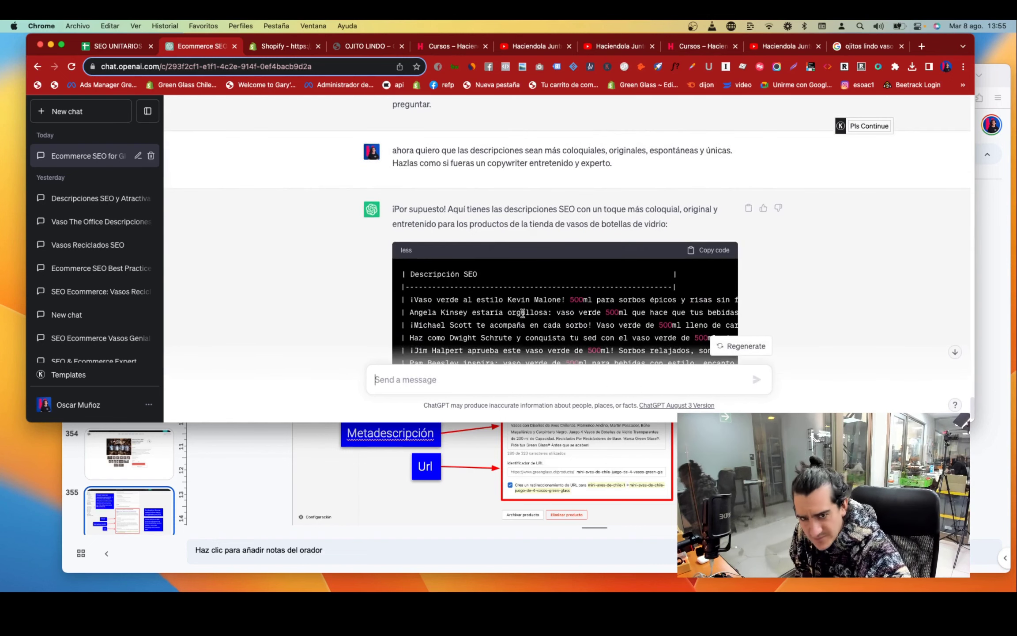
scroll(522, 312, "up", 10)
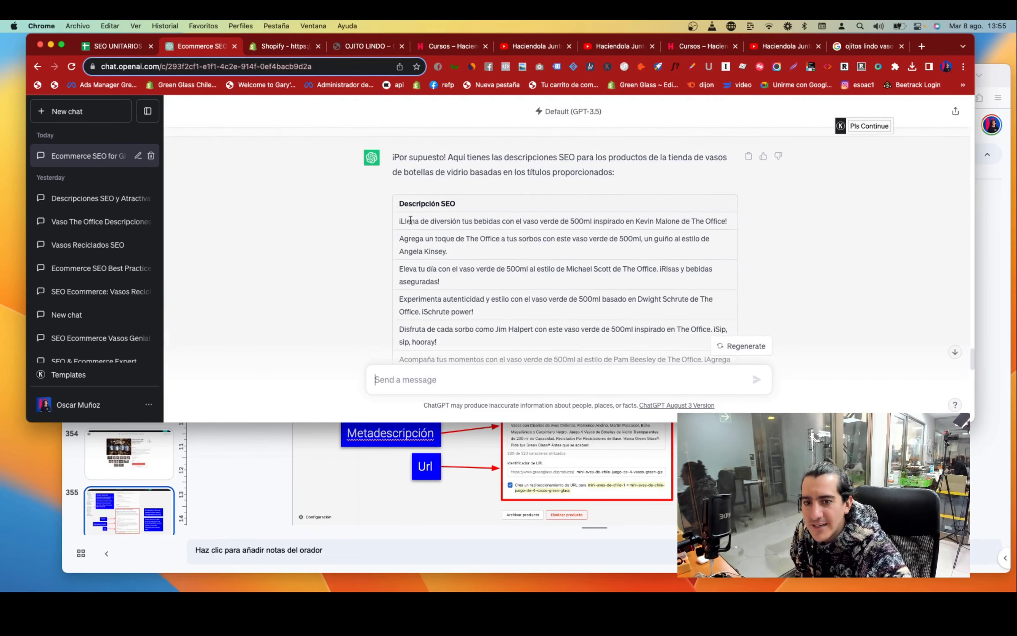
left_click_drag(399, 221, 477, 310)
scroll(445, 270, "down", 3)
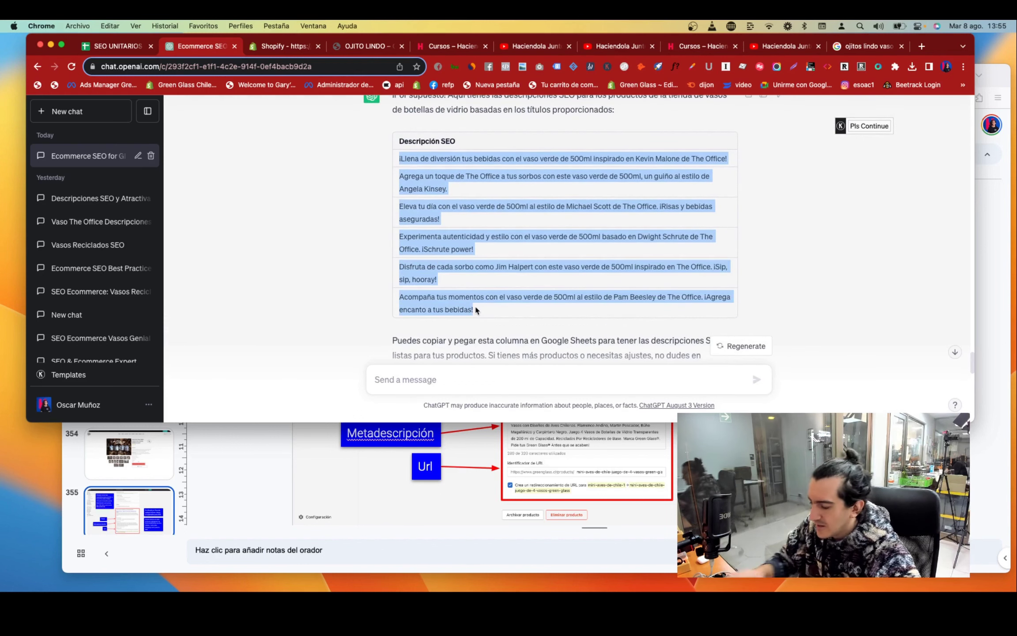
Step: Paste the SEO descriptions into C2:C7 of the SEO UNITARIOS spreadsheet and check the filled cells
left_click(114, 47)
left_click(408, 216)
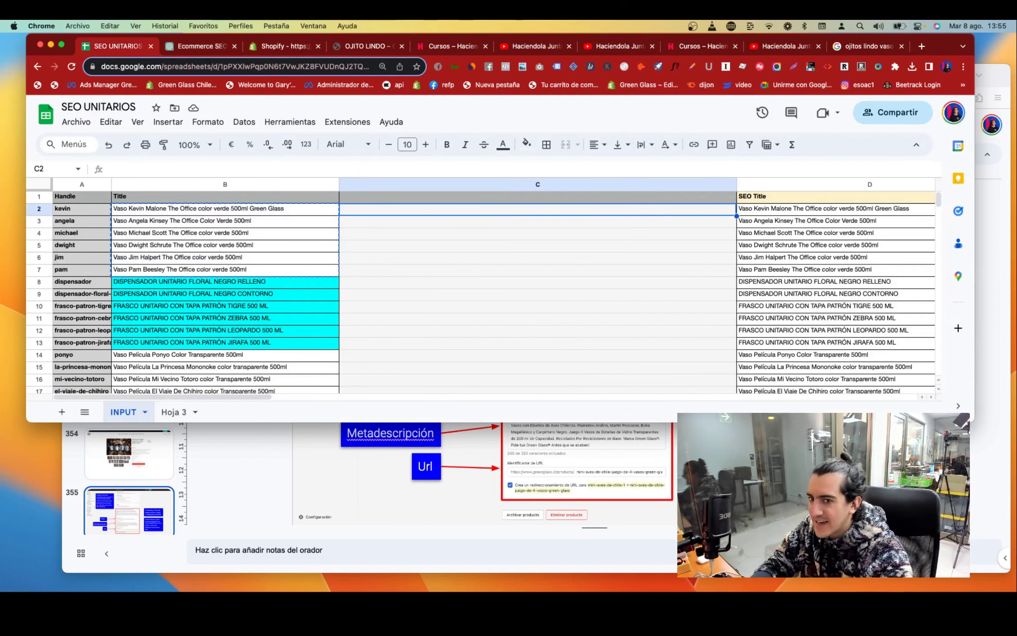
key("super+v")
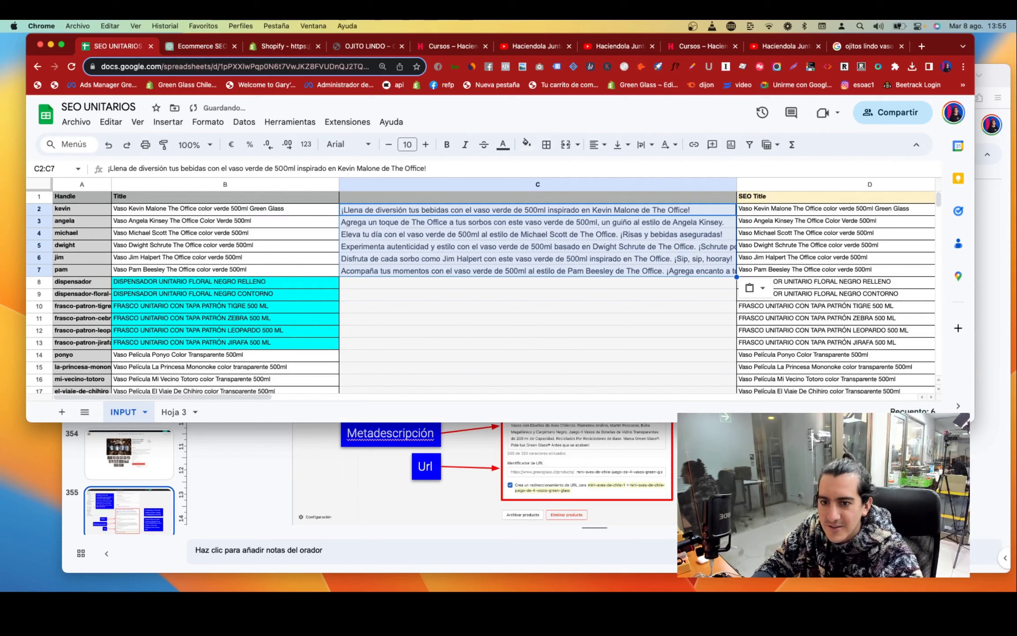
key("Return")
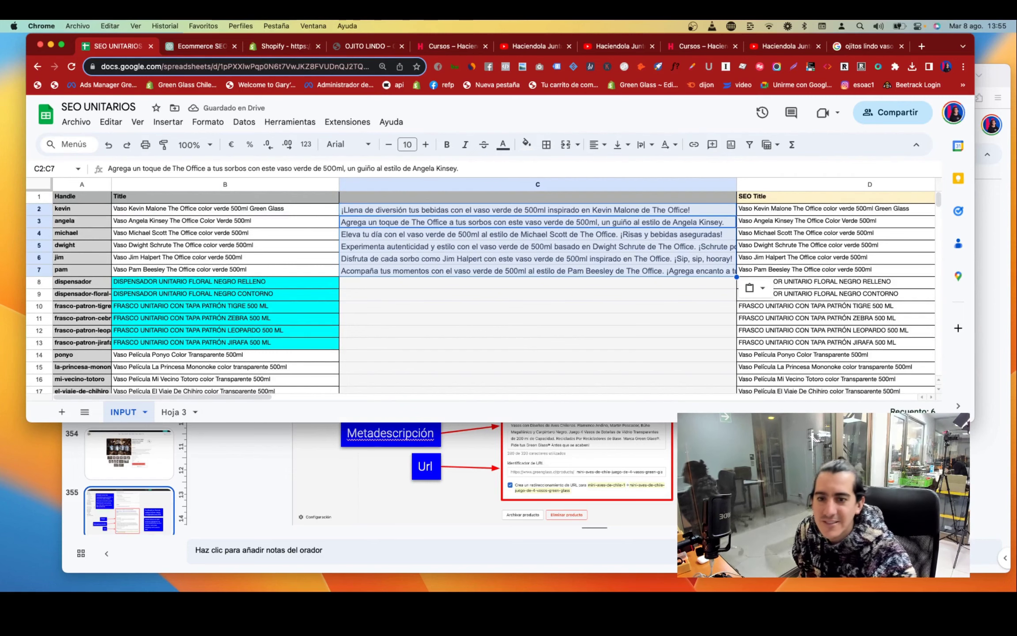
key("Down")
key("Down")
key("Down")
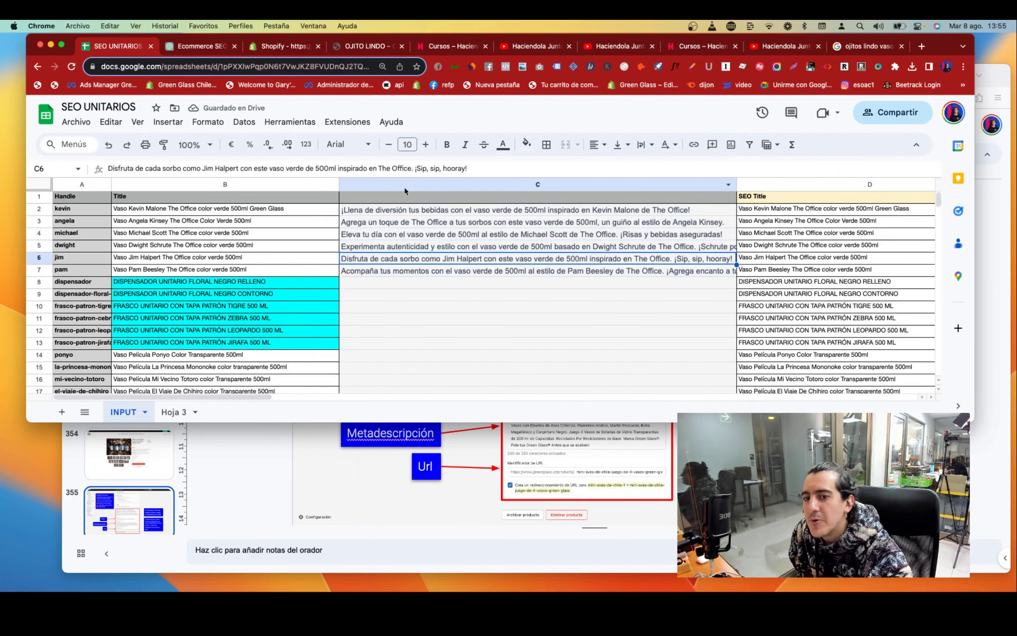